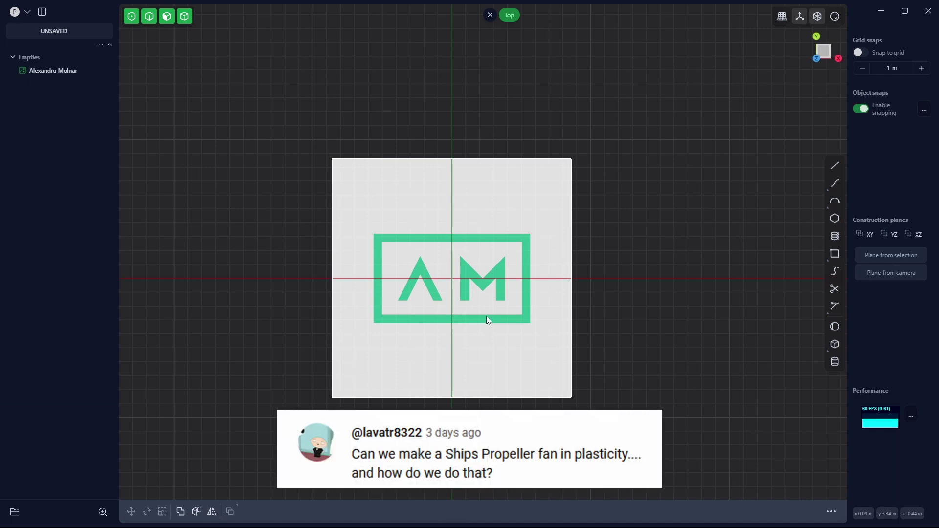
# Hide the logo image and draw a six-sided polygon about 11 m across, centred on the Y axis above the origin
pyautogui.click(486, 316)
pyautogui.press('h')
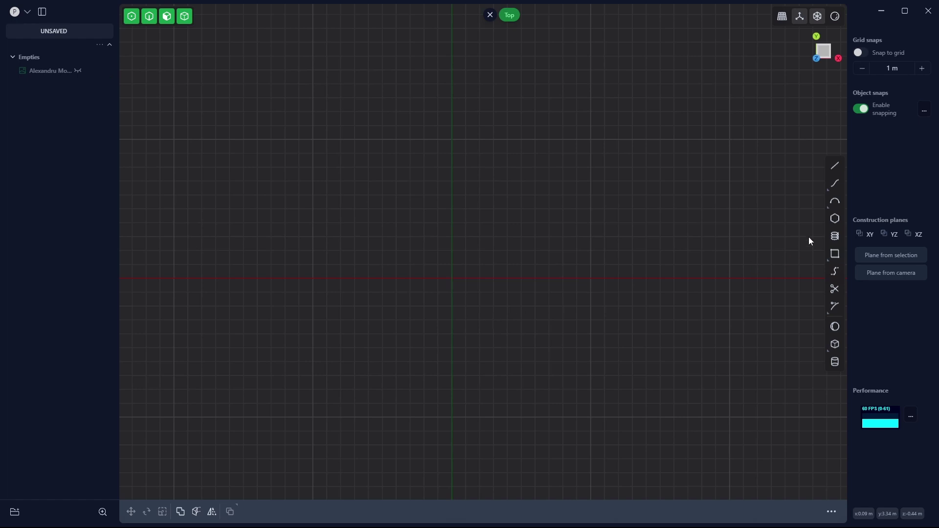
pyautogui.click(836, 218)
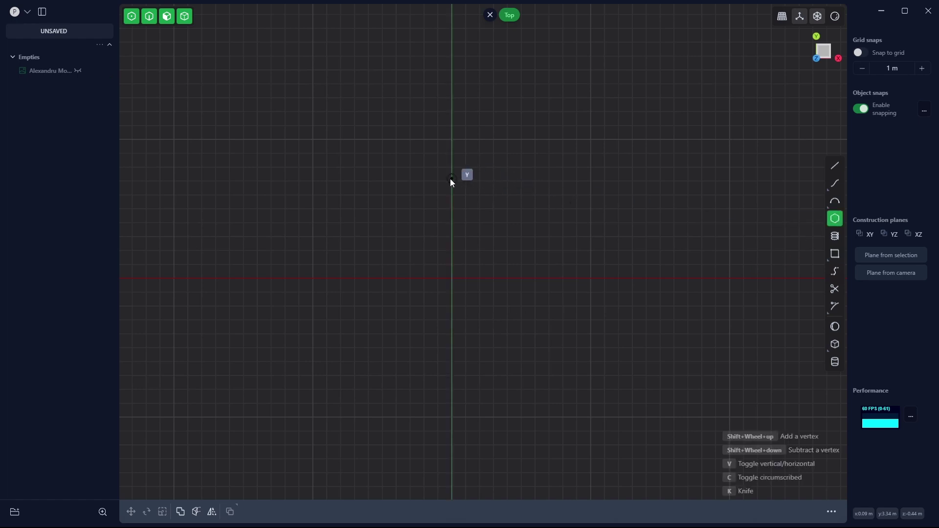
pyautogui.moveTo(453, 185); pyautogui.dragTo(396, 272, button='middle')
pyautogui.click(395, 246)
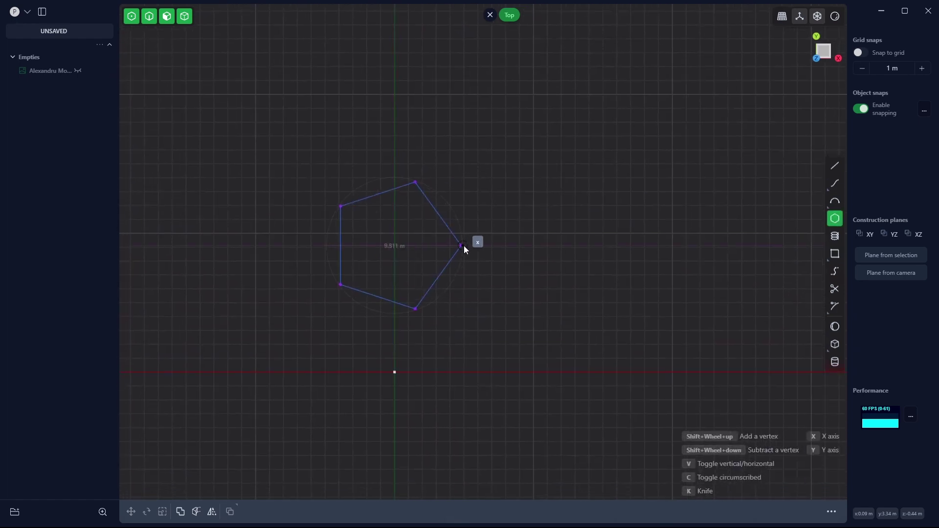
pyautogui.scroll(1, 473, 252)
pyautogui.keyDown('shift'); pyautogui.scroll(2, 473, 252); pyautogui.keyUp('shift')
pyautogui.keyDown('shift'); pyautogui.scroll(-1, 472, 251); pyautogui.keyUp('shift')
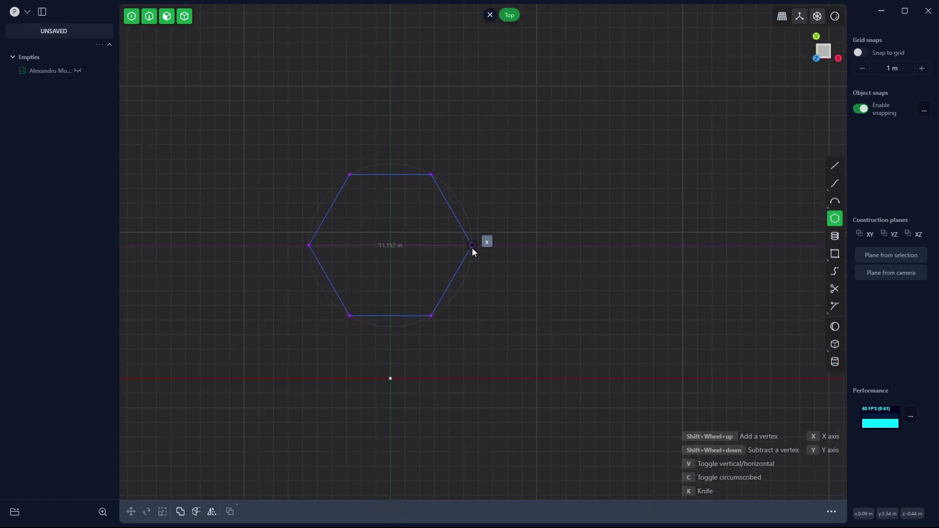
pyautogui.click(473, 248)
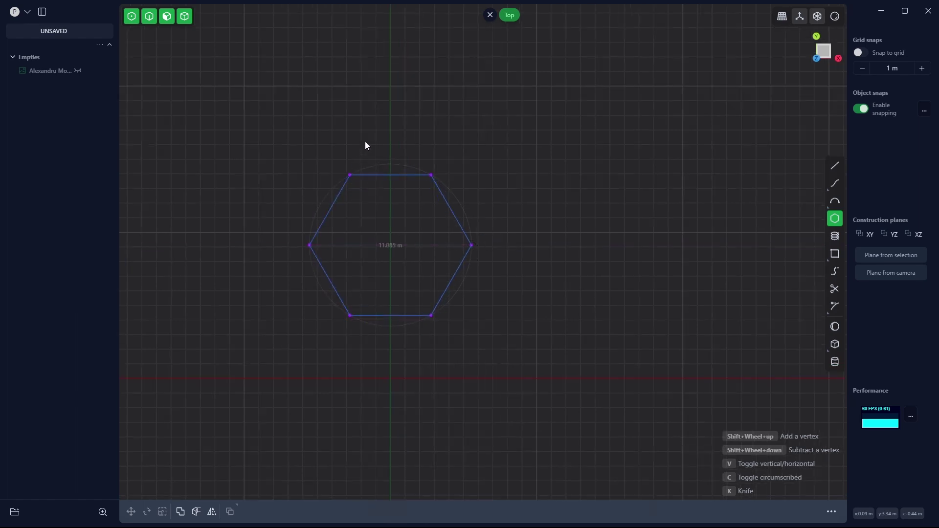
pyautogui.rightClick(274, 204)
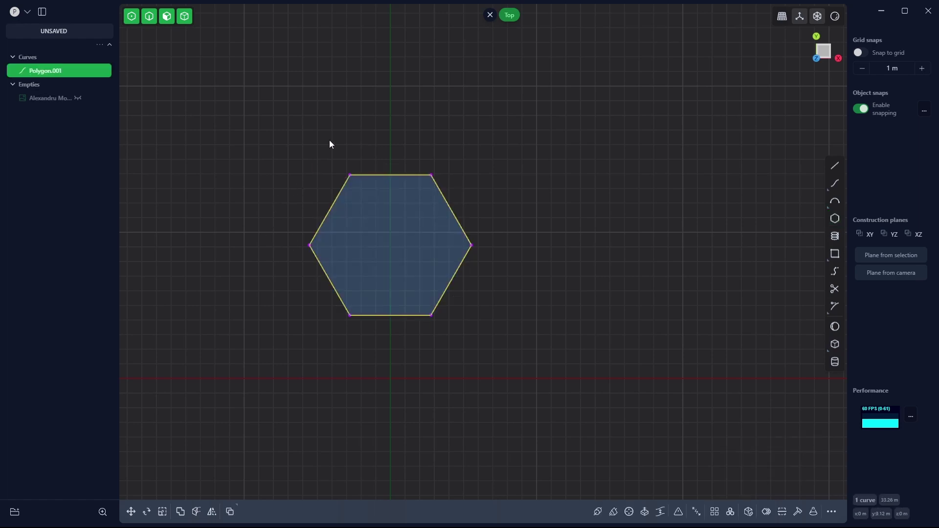
# Move the hexagon's two top vertices upward and closer together to form a narrow blade tip
pyautogui.click(315, 129)
pyautogui.moveTo(350, 175); pyautogui.dragTo(367, 130)
pyautogui.moveTo(431, 175); pyautogui.dragTo(379, 128)
# Lower the two bottom vertices about 1.94 m, scale them closer together, and lower them about 1.27 m more to form the blade root
pyautogui.moveTo(468, 344); pyautogui.dragTo(348, 313)
pyautogui.press('g')
pyautogui.moveTo(389, 280); pyautogui.dragTo(388, 306)
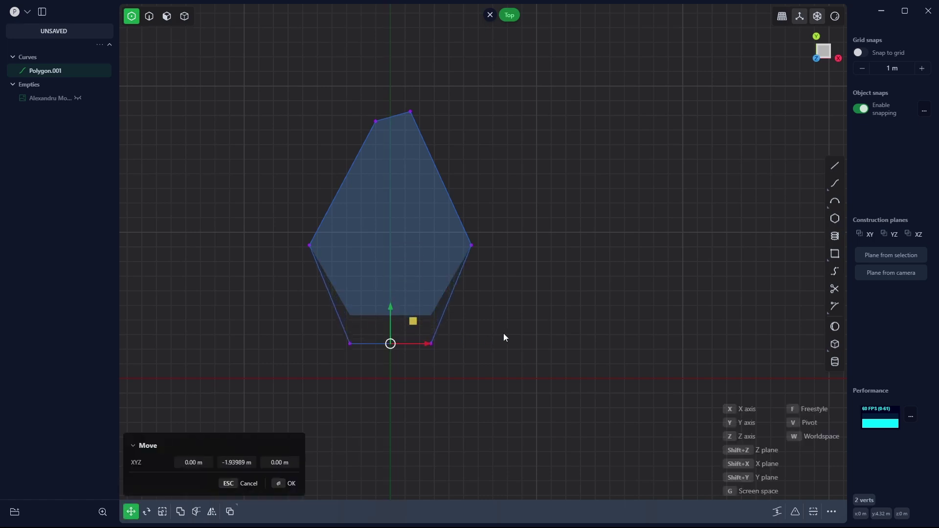
pyautogui.press('s')
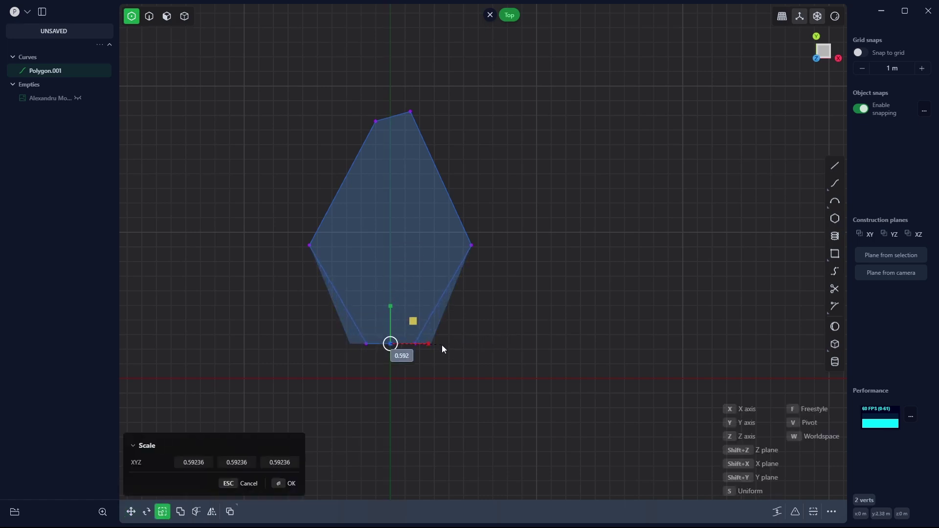
pyautogui.press('g')
pyautogui.moveTo(388, 309); pyautogui.dragTo(388, 328)
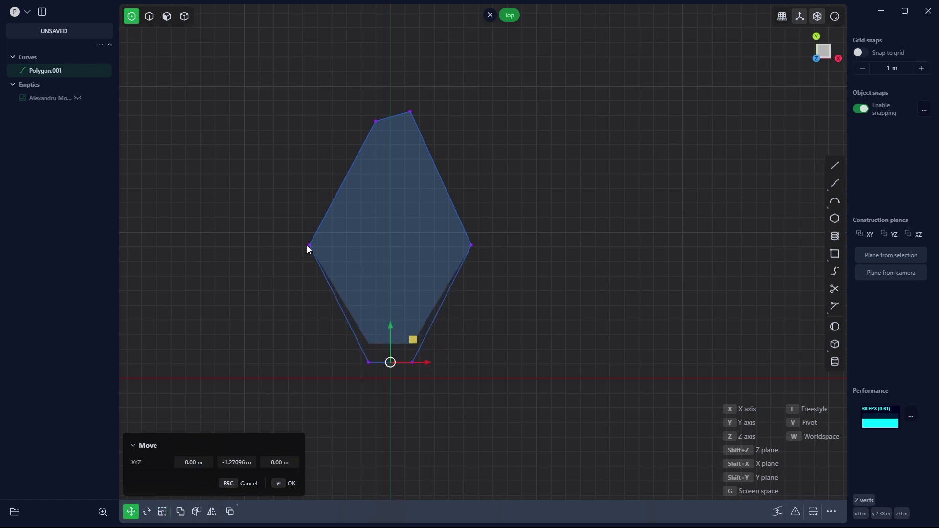
pyautogui.press('Return')
# Reposition the side and tip vertices so the outline becomes a slim, asymmetric blade with its widest part near the root
pyautogui.moveTo(308, 245); pyautogui.dragTo(352, 321)
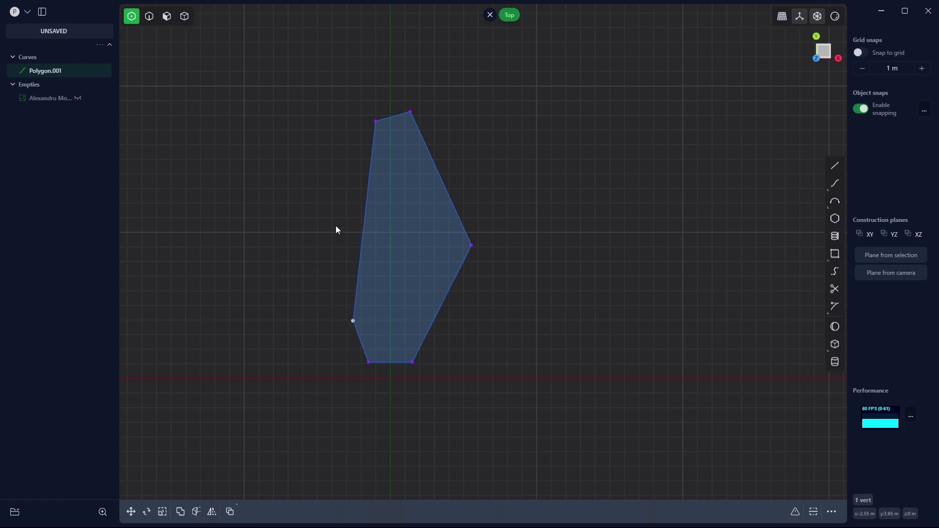
pyautogui.moveTo(376, 121); pyautogui.dragTo(371, 139)
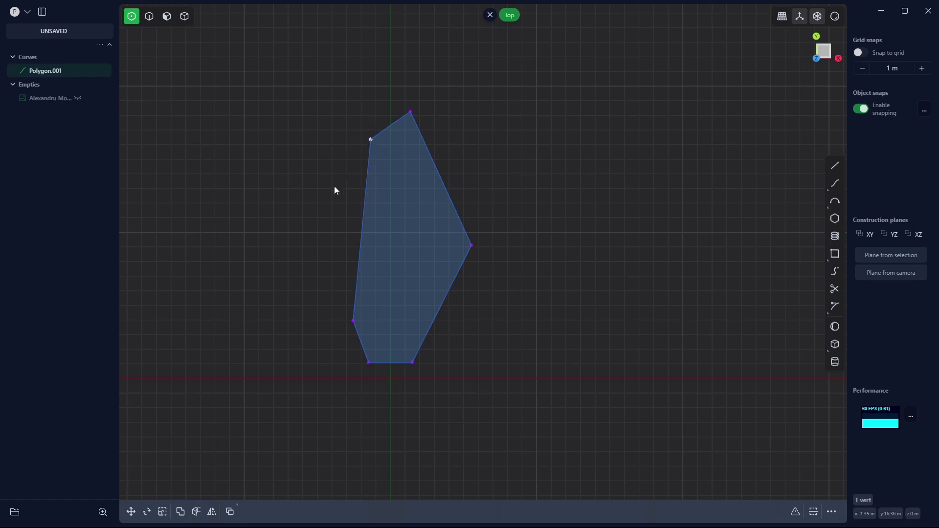
pyautogui.click(346, 195)
pyautogui.moveTo(471, 245); pyautogui.dragTo(457, 287)
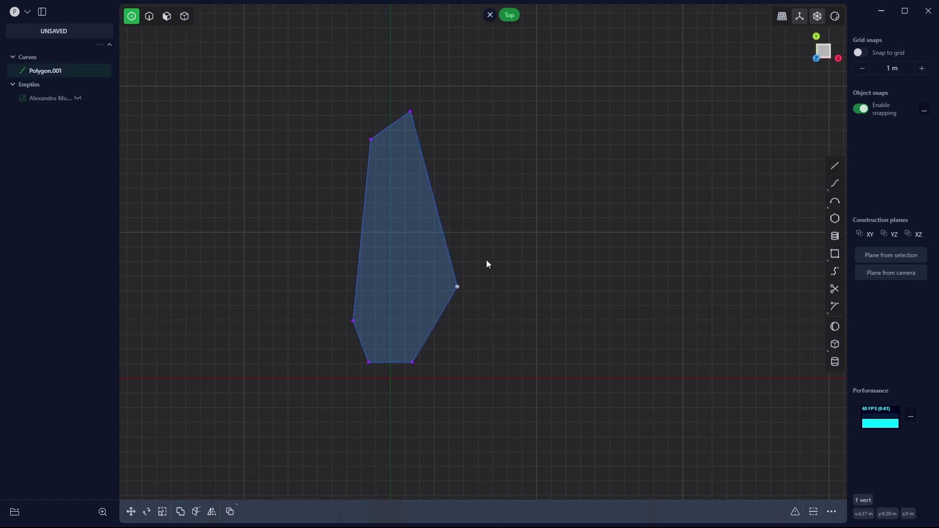
pyautogui.click(416, 150)
pyautogui.moveTo(410, 111); pyautogui.dragTo(405, 104)
pyautogui.moveTo(370, 140); pyautogui.dragTo(377, 125)
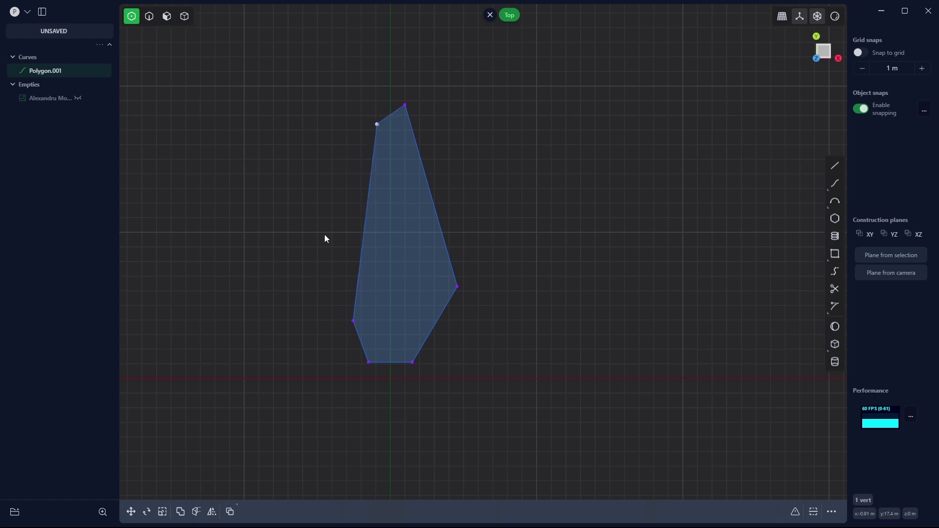
# Extrude the blade-shaped region downward about 5 m into a solid
pyautogui.press('3')
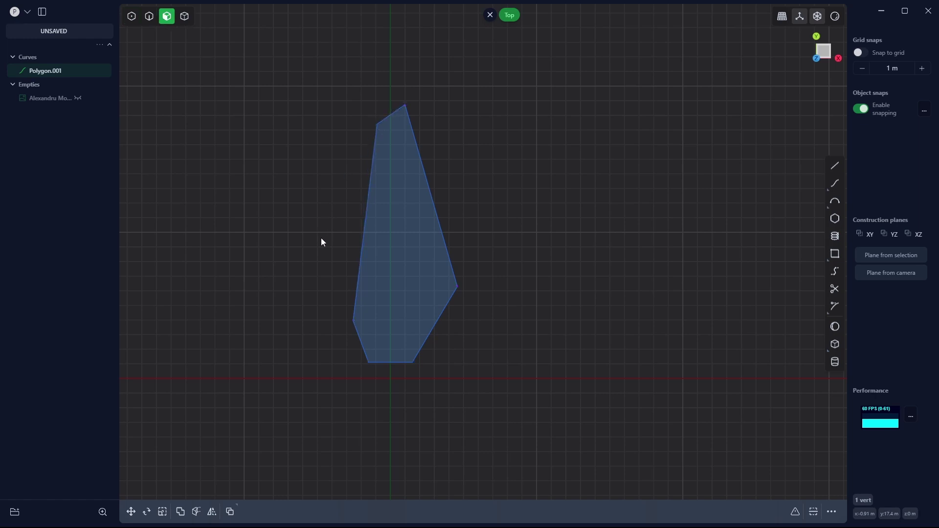
pyautogui.click(401, 283)
pyautogui.press('e')
pyautogui.moveTo(397, 304); pyautogui.dragTo(487, 313, button='middle')
pyautogui.moveTo(377, 325); pyautogui.dragTo(377, 383)
pyautogui.press('Return')
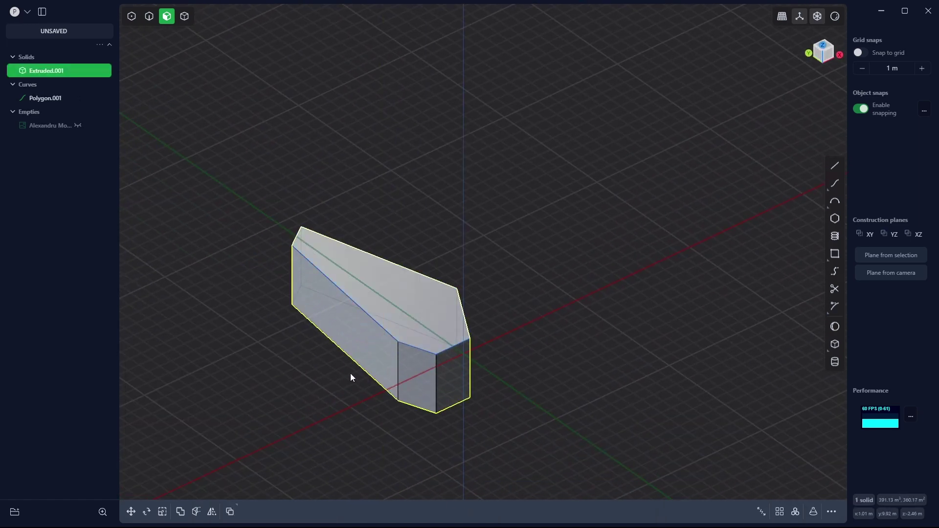
# In the back view, draw a shallow three-point arc about 7.9 m long across the solid's upper part, ending just beyond both sides
pyautogui.keyDown('alt'); pyautogui.moveTo(319, 377); pyautogui.dragTo(354, 395, button='middle'); pyautogui.keyUp('alt')
pyautogui.keyDown('shift'); pyautogui.moveTo(448, 403); pyautogui.dragTo(514, 356, button='middle'); pyautogui.keyUp('shift')
pyautogui.keyDown('shift'); pyautogui.moveTo(493, 404); pyautogui.dragTo(487, 287, button='middle'); pyautogui.keyUp('shift')
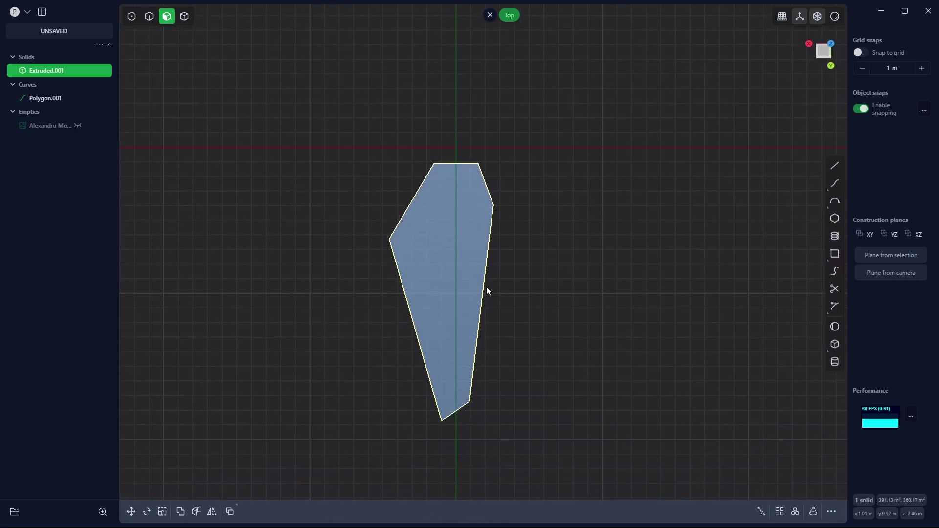
pyautogui.press('ctrl+KP_1')
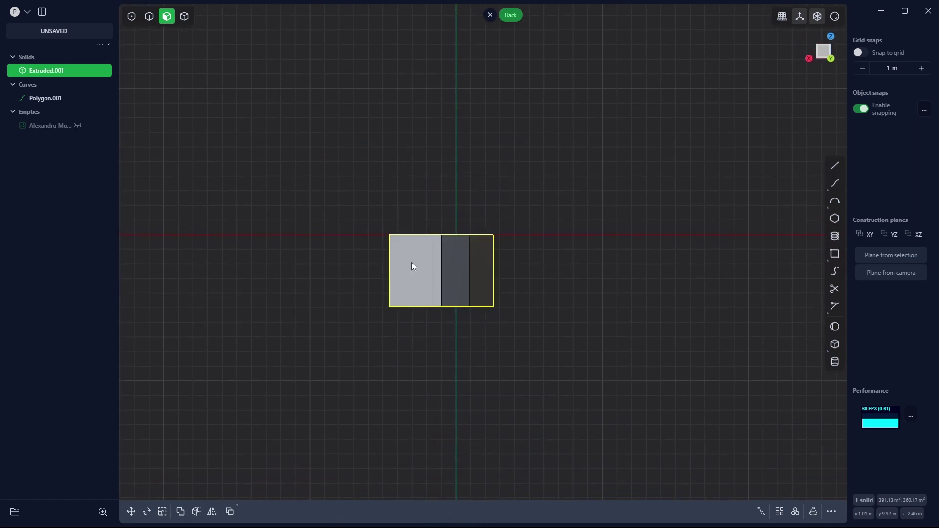
pyautogui.scroll(4, 412, 263)
pyautogui.keyDown('shift'); pyautogui.moveTo(486, 277); pyautogui.dragTo(465, 306, button='middle'); pyautogui.keyUp('shift')
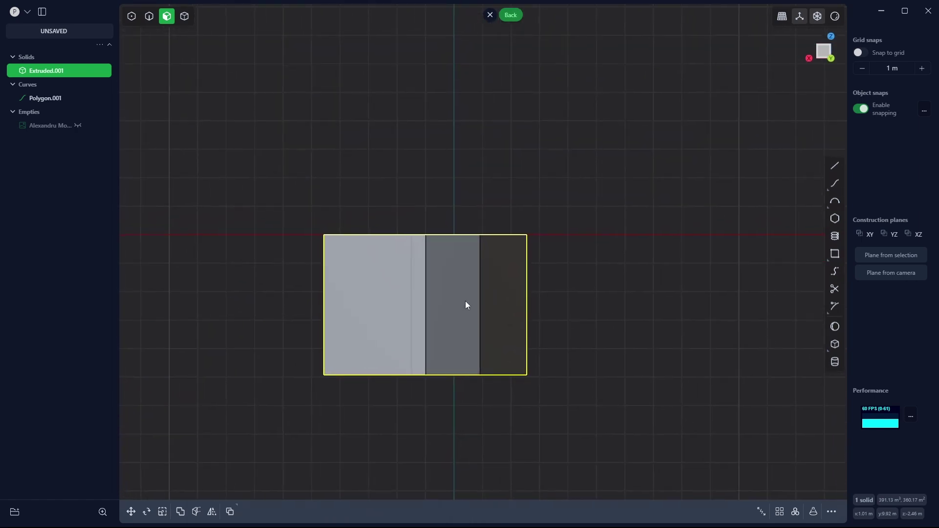
pyautogui.click(615, 270)
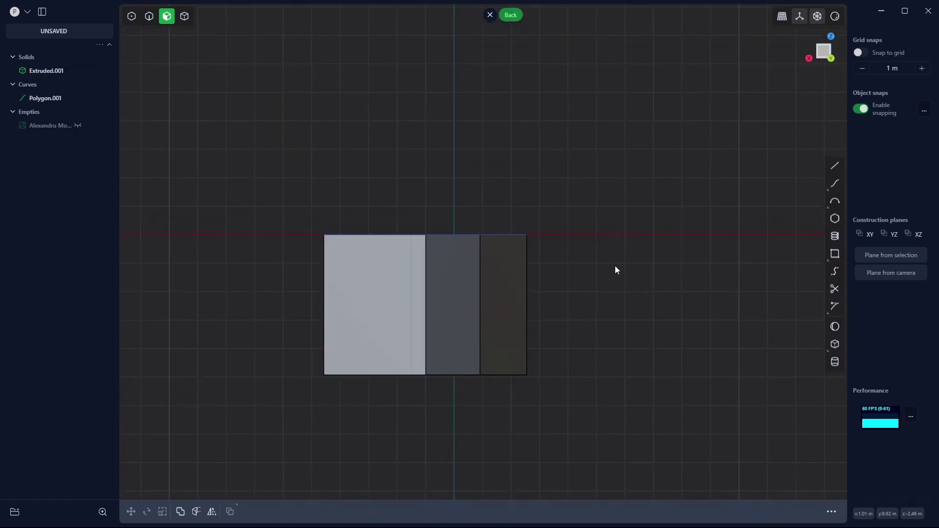
pyautogui.click(835, 201)
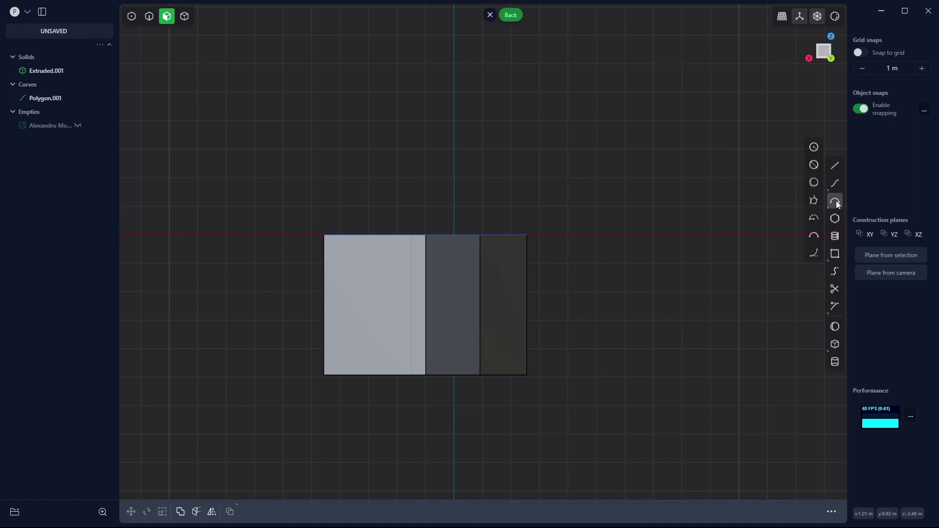
pyautogui.click(814, 235)
pyautogui.scroll(1, 363, 302)
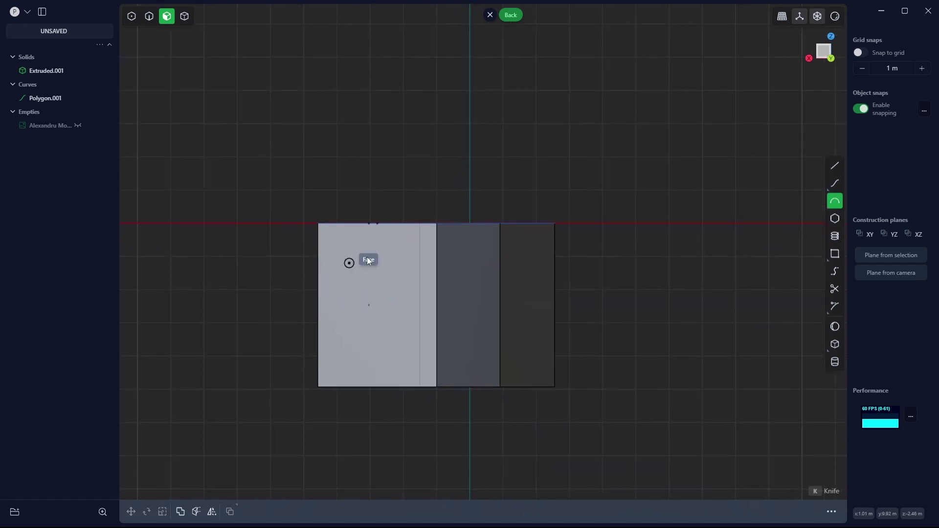
pyautogui.click(566, 266)
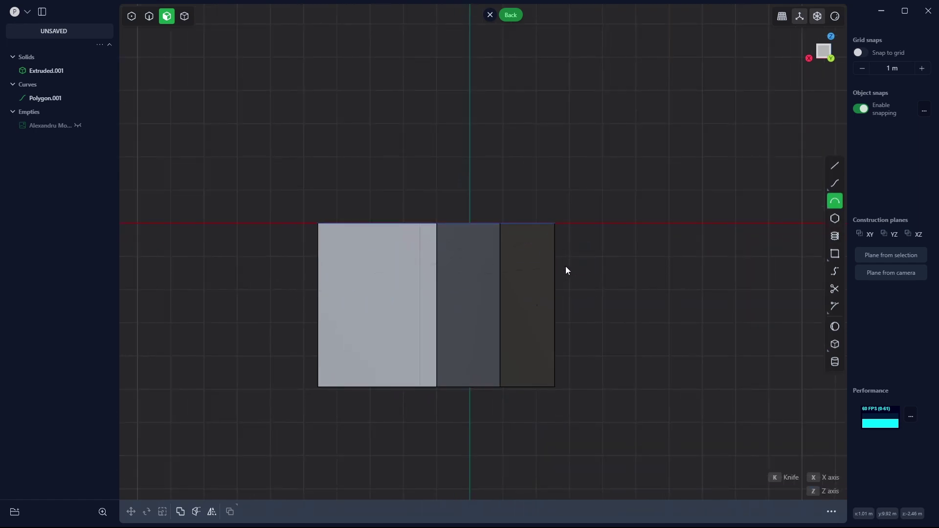
pyautogui.click(444, 264)
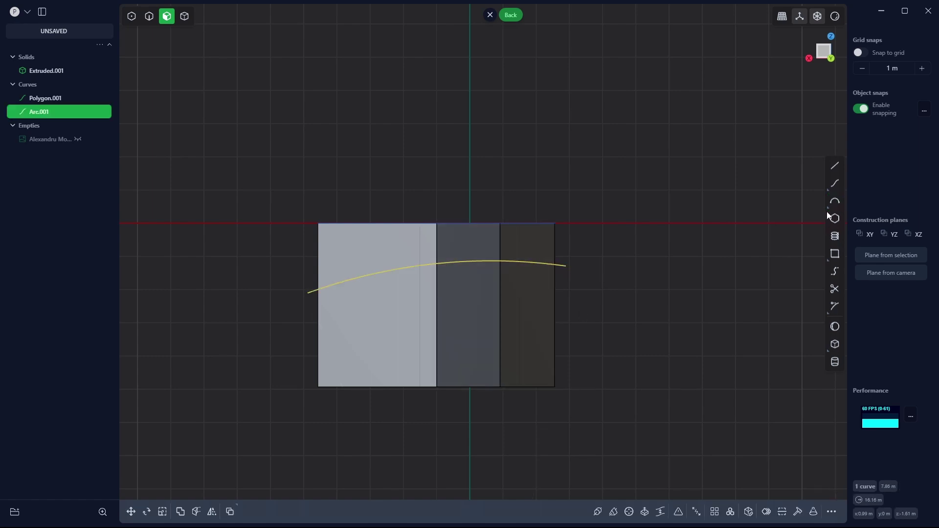
pyautogui.click(310, 319)
pyautogui.click(565, 283)
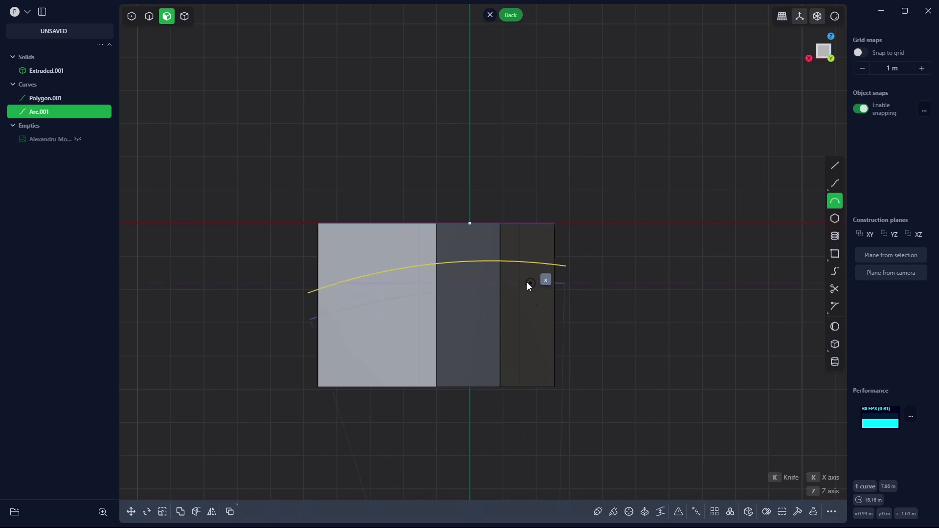
pyautogui.press('Escape')
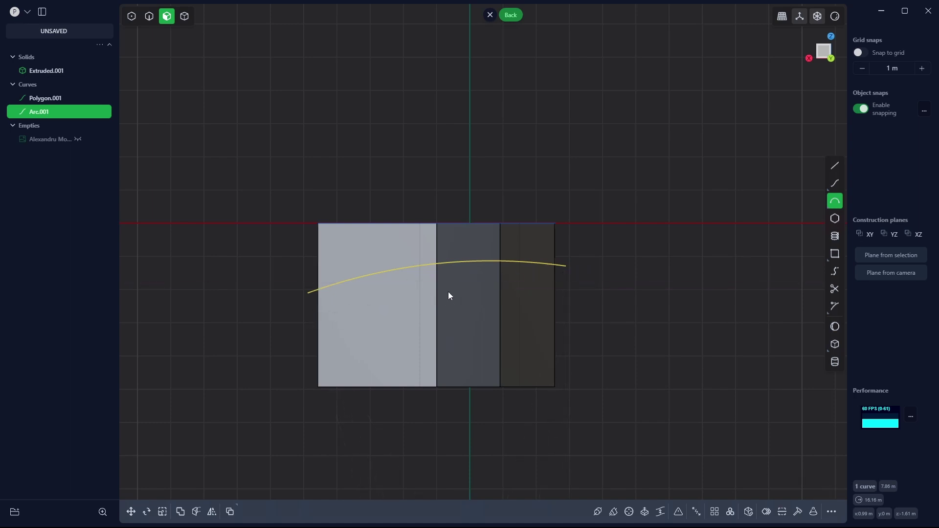
# Draw a second arc below the first, spanning past both sides and set wider apart from it at the light-coloured end
pyautogui.click(839, 204)
pyautogui.click(309, 329)
pyautogui.click(563, 278)
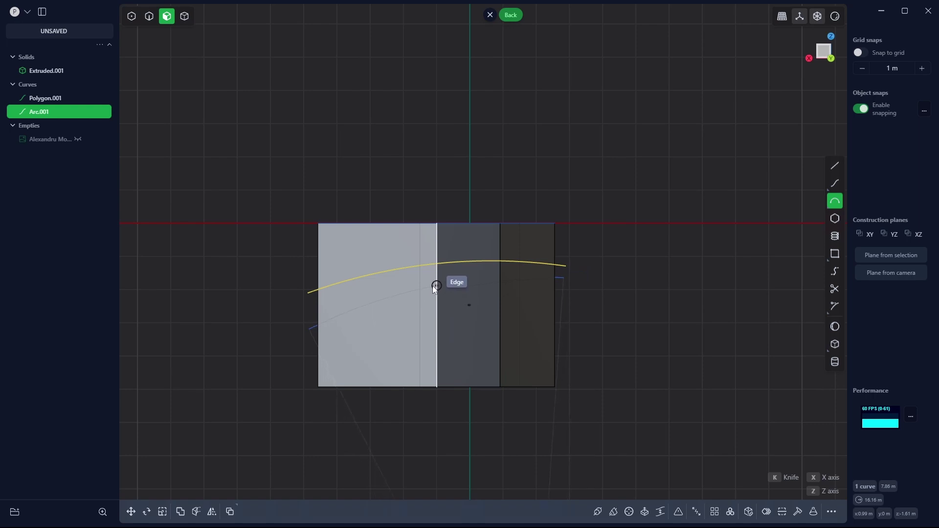
pyautogui.click(433, 287)
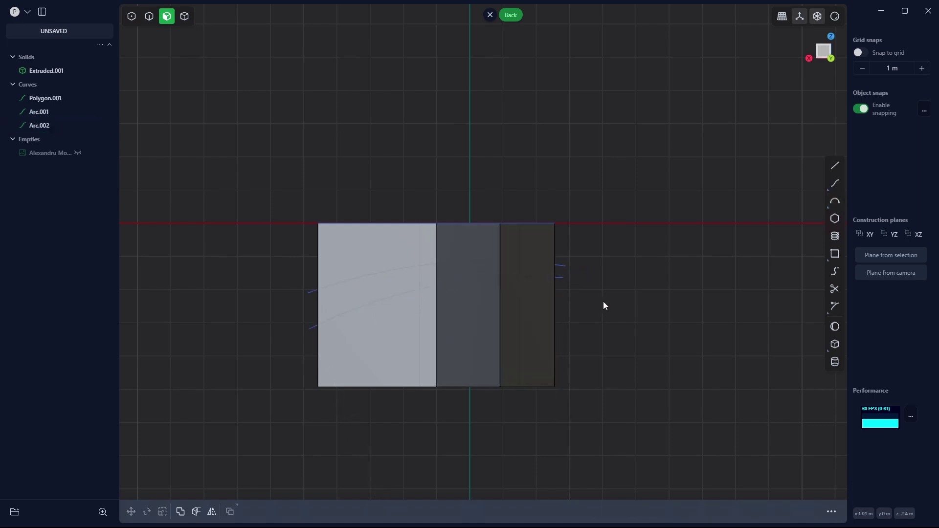
# Cut the extruded solid using both arcs as cutters
pyautogui.press('4')
pyautogui.click(501, 343)
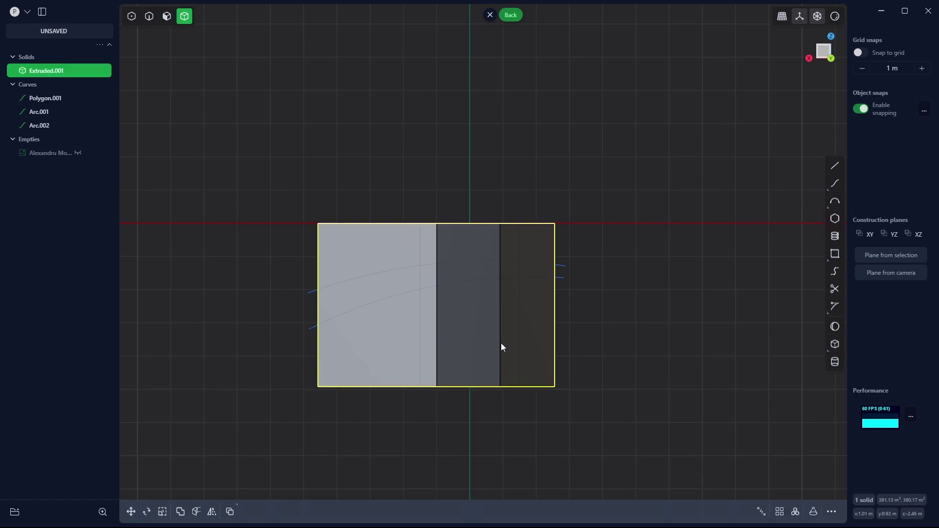
pyautogui.press('c')
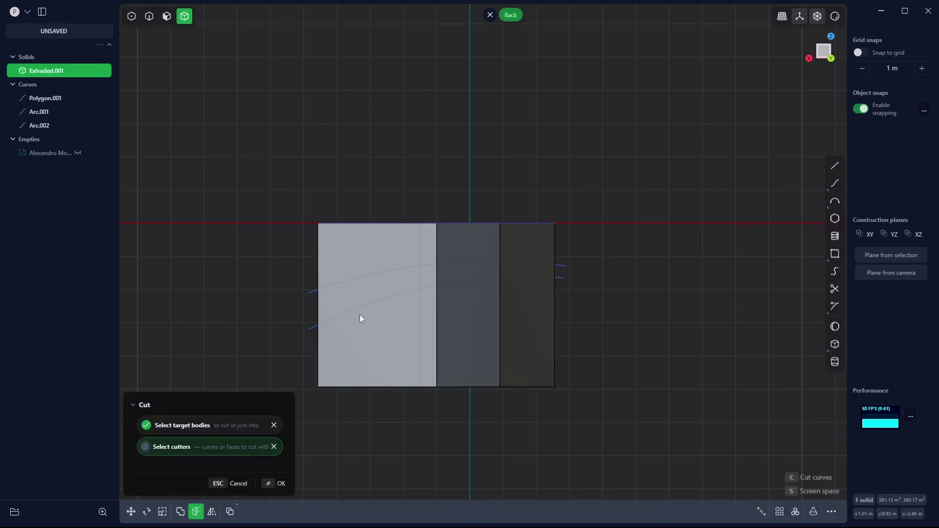
pyautogui.click(310, 292)
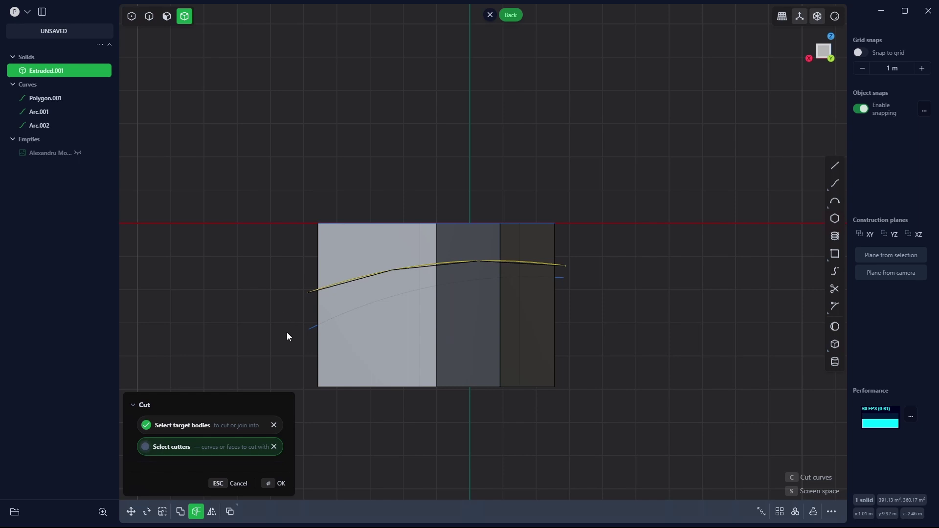
pyautogui.click(310, 328)
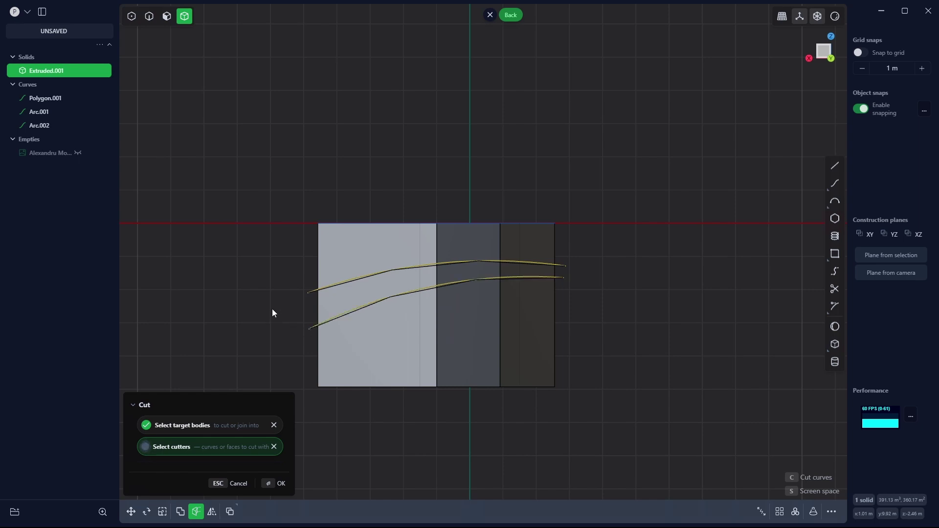
pyautogui.press('Return')
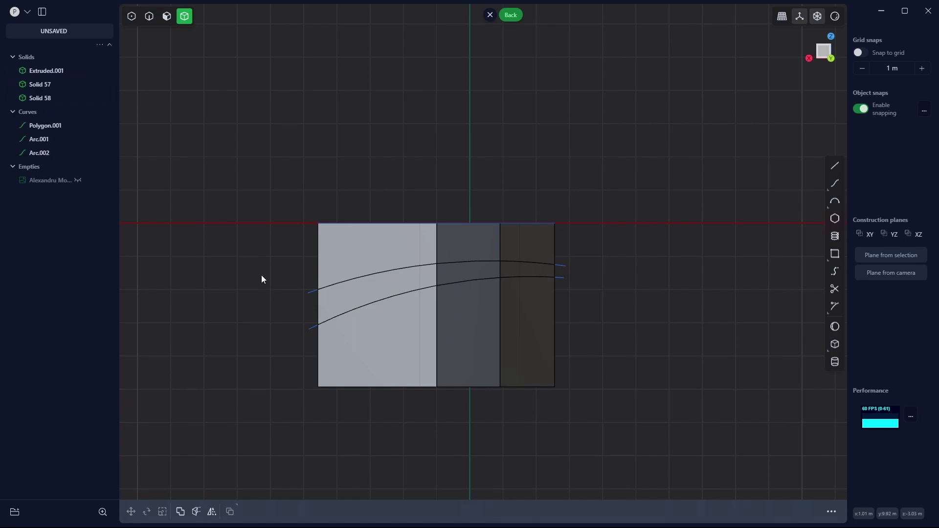
# Delete the solid pieces above and below the arcs, keeping the thin curved blade between them
pyautogui.click(341, 246)
pyautogui.keyDown('shift'); pyautogui.click(388, 345); pyautogui.keyUp('shift')
pyautogui.press('Delete')
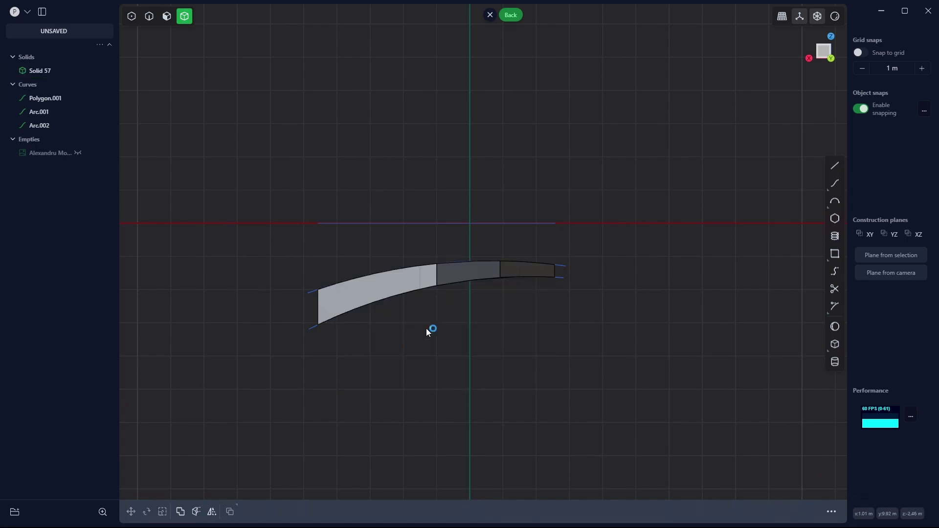
# Fillet the short vertical edge at the narrow tip's farthest corner, on the blade's wider side
pyautogui.moveTo(433, 305); pyautogui.dragTo(432, 324, button='middle')
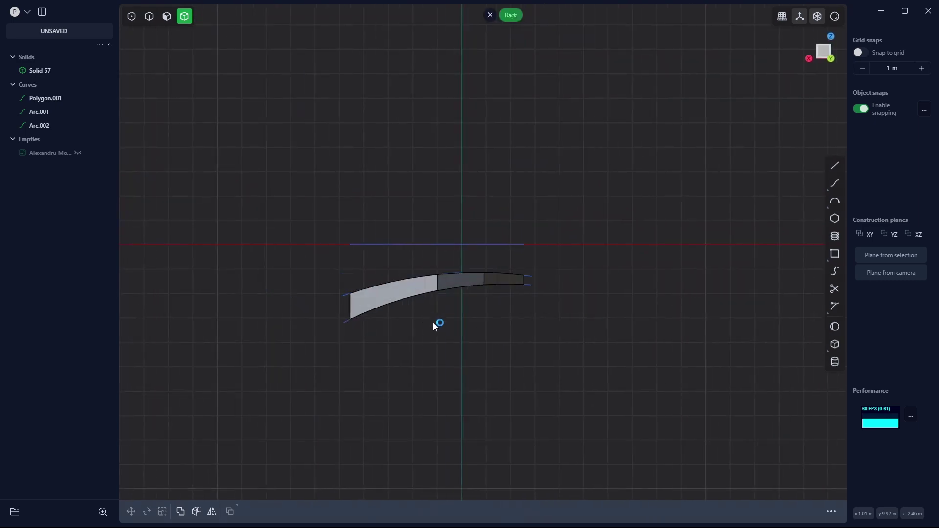
pyautogui.press('2')
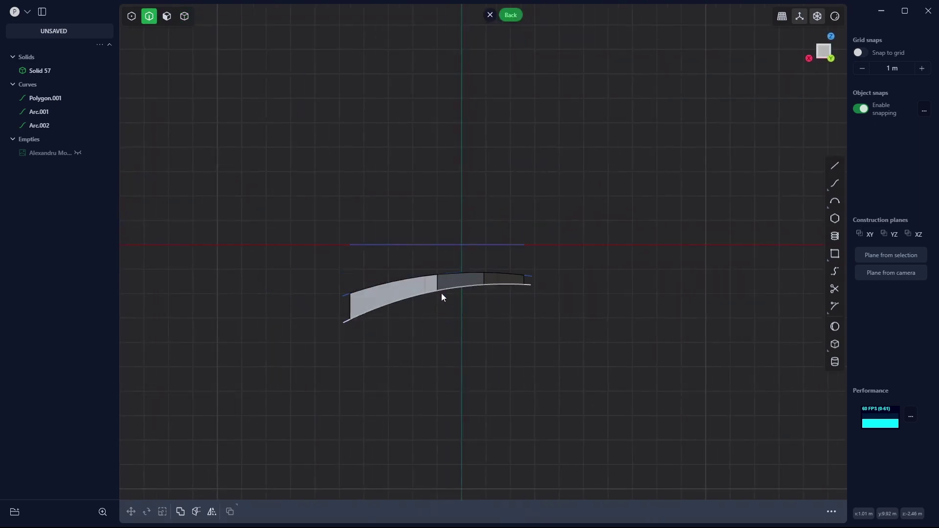
pyautogui.click(437, 285)
pyautogui.moveTo(438, 287); pyautogui.dragTo(445, 225, button='middle')
pyautogui.press('b')
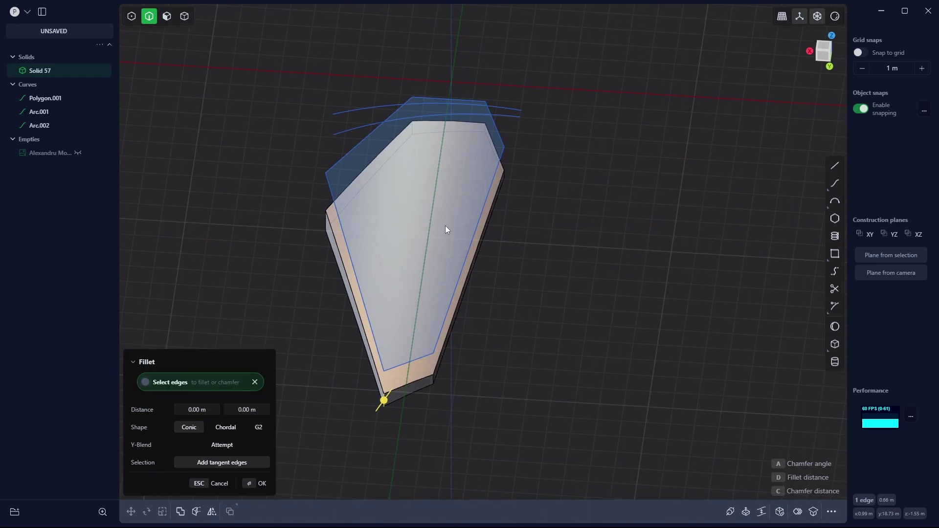
pyautogui.rightClick(451, 250)
pyautogui.click(383, 401)
pyautogui.moveTo(382, 409); pyautogui.dragTo(379, 416)
pyautogui.press('Return')
# Fillet the other vertical corner edge at the blade's narrow tip by about 1.3 m
pyautogui.click(435, 381)
pyautogui.press('b')
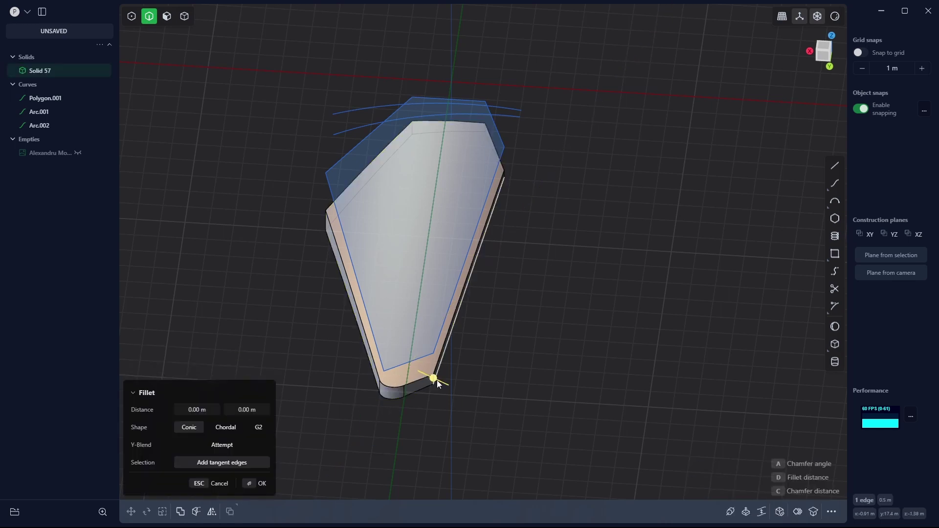
pyautogui.moveTo(434, 379); pyautogui.dragTo(458, 392)
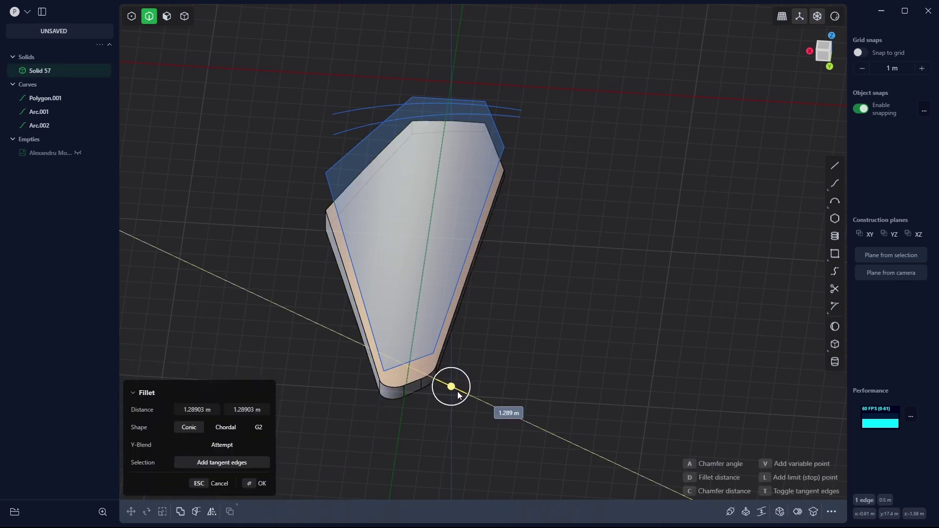
pyautogui.press('Return')
# Fillet the widest side corner of the blade with a large rounding of about 6.5 m
pyautogui.moveTo(456, 391); pyautogui.dragTo(412, 415, button='middle')
pyautogui.keyDown('shift'); pyautogui.moveTo(342, 327); pyautogui.dragTo(351, 417, button='middle'); pyautogui.keyUp('shift')
pyautogui.click(353, 349)
pyautogui.press('b')
pyautogui.scroll(-3, 439, 416)
pyautogui.moveTo(412, 302); pyautogui.dragTo(323, 277)
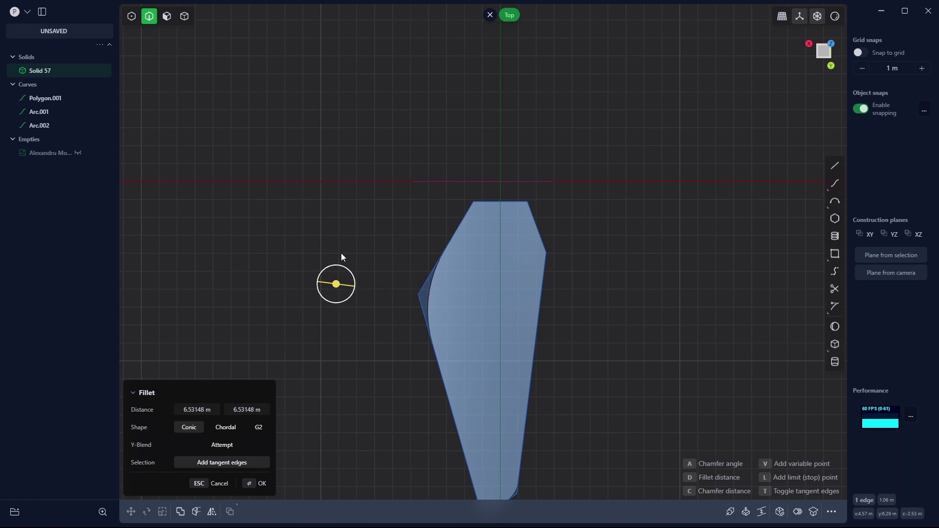
pyautogui.press('Return')
# Fillet the corner edge on the blade's opposite long side, near the root, by about 1.5 m
pyautogui.moveTo(609, 296); pyautogui.dragTo(552, 314, button='middle')
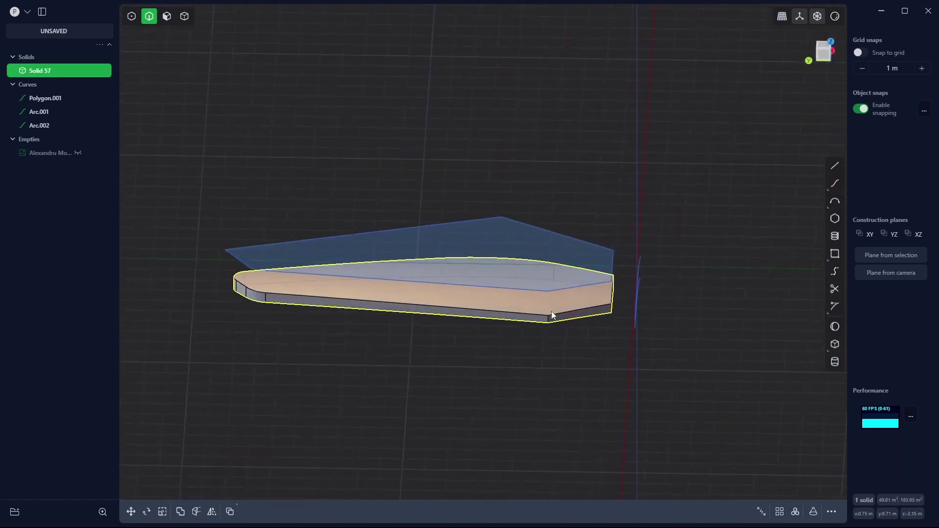
pyautogui.click(549, 319)
pyautogui.press('f')
pyautogui.scroll(5, 556, 321)
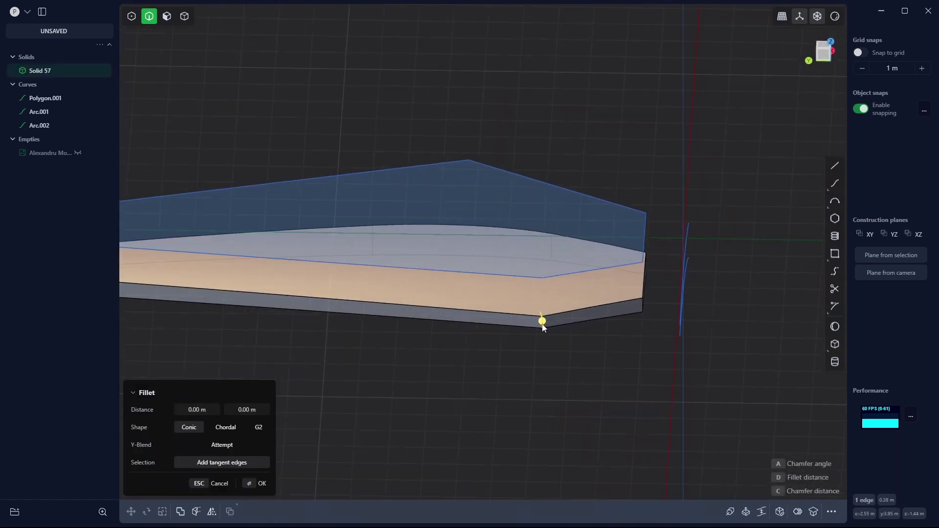
pyautogui.moveTo(548, 332); pyautogui.dragTo(551, 350)
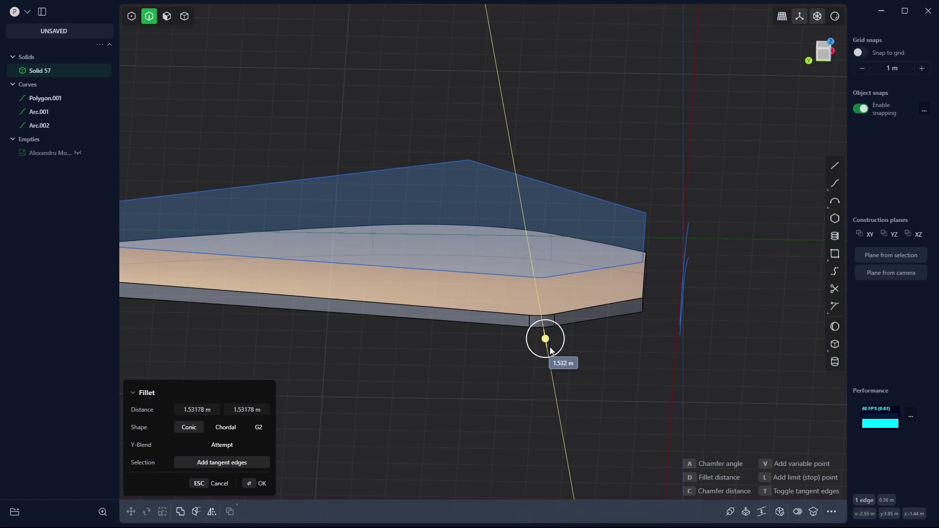
pyautogui.press('Return')
# Offset the flat end face at the blade's root outward, lengthening the blade slightly toward the origin
pyautogui.moveTo(648, 342); pyautogui.dragTo(482, 296, button='middle')
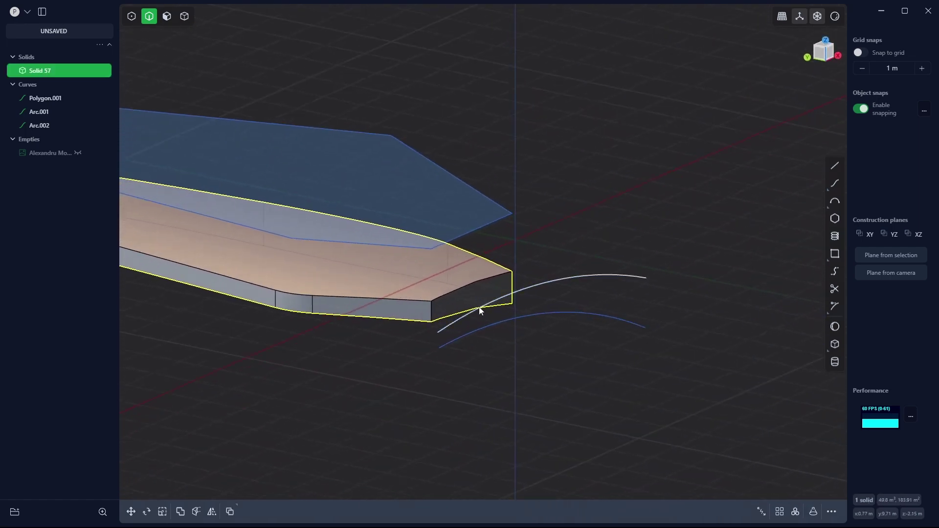
pyautogui.press('3')
pyautogui.click(473, 294)
pyautogui.press('o')
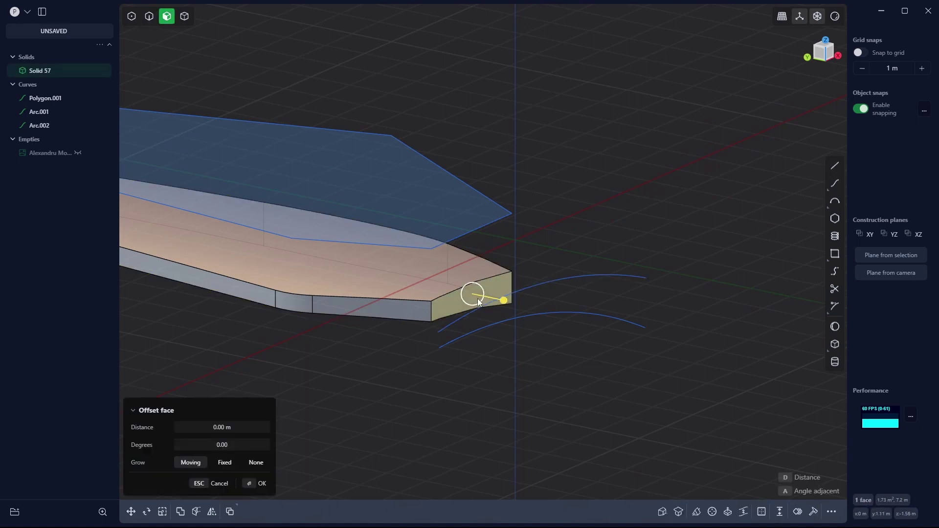
pyautogui.moveTo(504, 301); pyautogui.dragTo(520, 309)
pyautogui.moveTo(493, 281); pyautogui.dragTo(485, 313, button='middle')
pyautogui.moveTo(520, 325); pyautogui.dragTo(523, 329)
pyautogui.rightClick(536, 249)
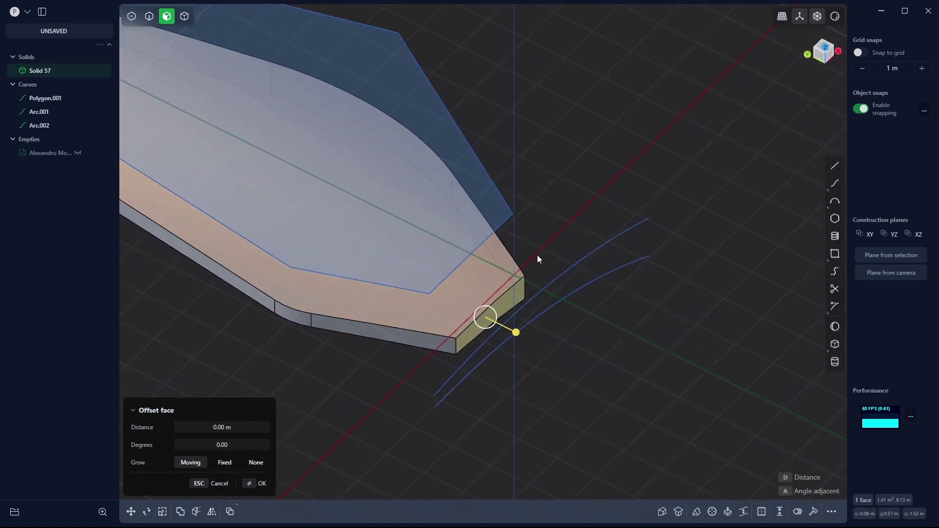
# Fillet both vertical corner edges of the blade's root end by about 0.5 m
pyautogui.press('2')
pyautogui.click(527, 284)
pyautogui.press('f')
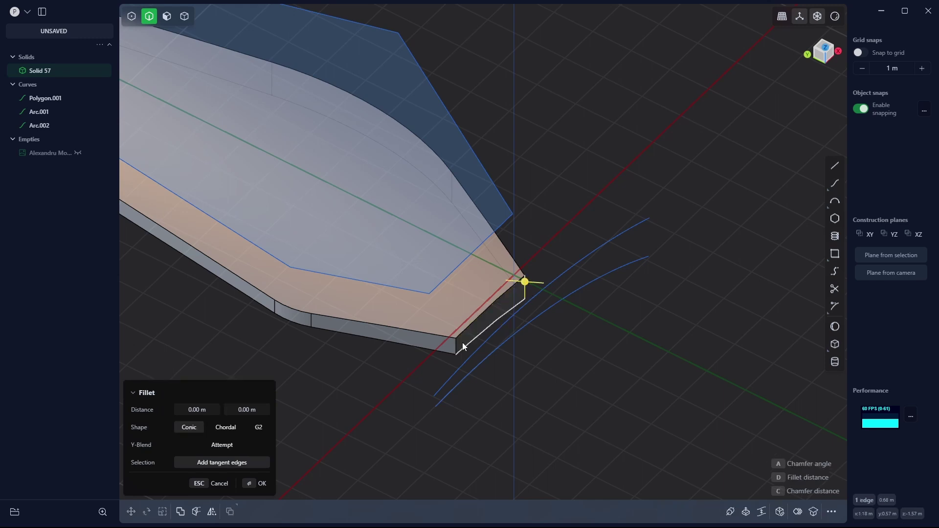
pyautogui.click(455, 347)
pyautogui.moveTo(461, 347); pyautogui.dragTo(472, 365)
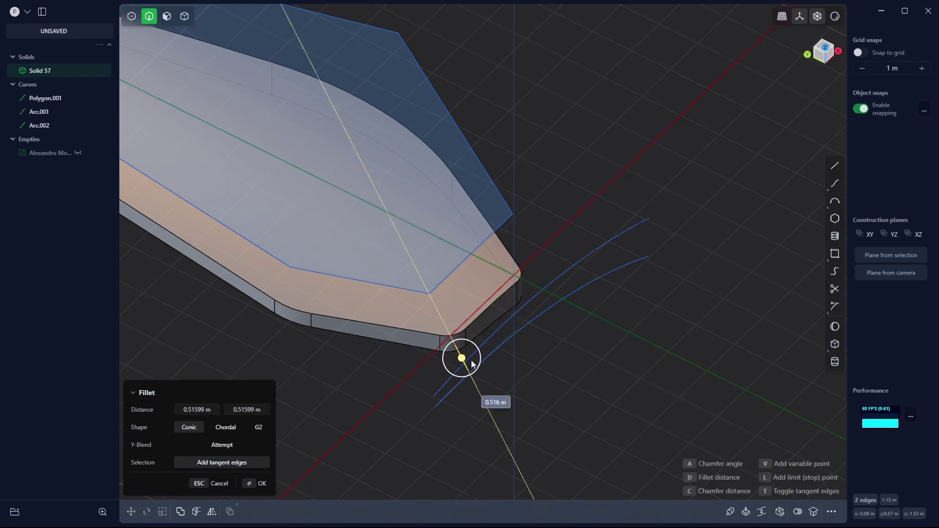
pyautogui.press('Return')
# Rotate the blade solid in the back view so its thinner side tilts upward and its thicker side downward
pyautogui.moveTo(407, 377); pyautogui.dragTo(333, 403, button='middle')
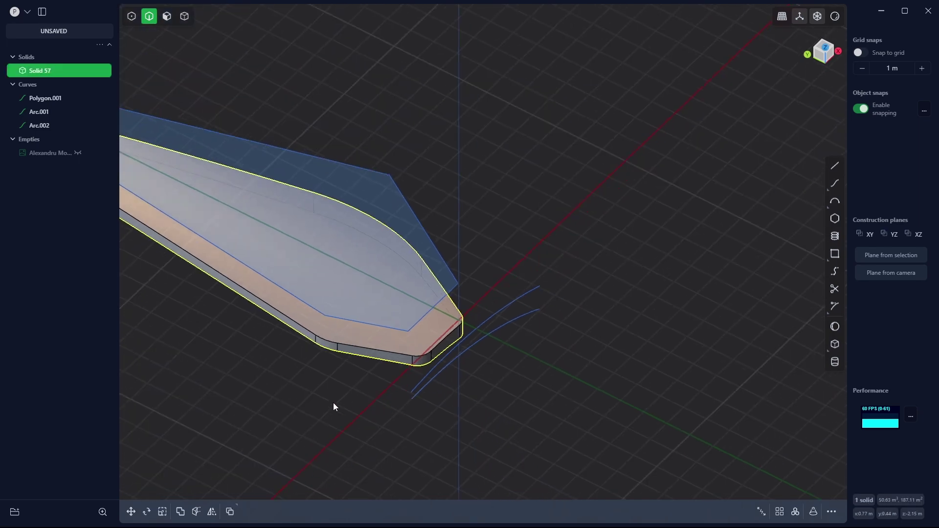
pyautogui.press('ctrl+KP_1')
pyautogui.scroll(3, 530, 350)
pyautogui.keyDown('shift'); pyautogui.moveTo(558, 365); pyautogui.dragTo(491, 365, button='middle'); pyautogui.keyUp('shift')
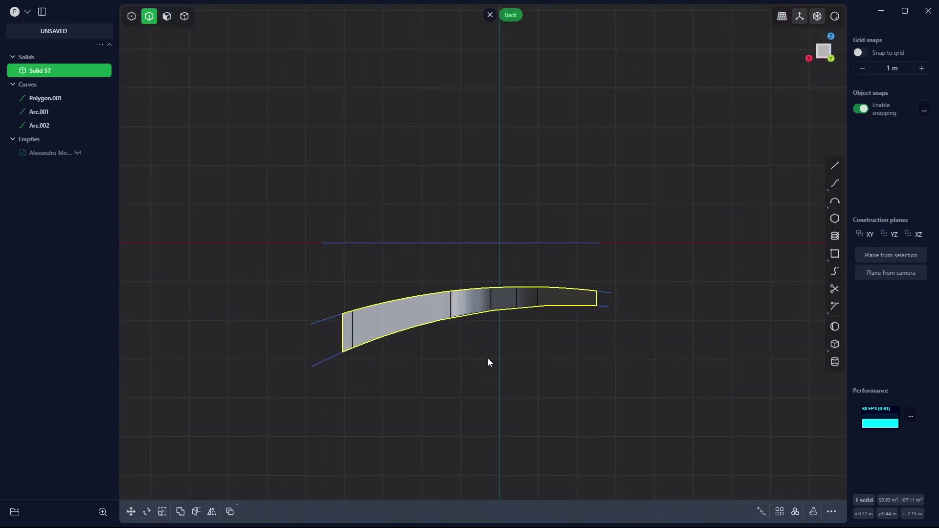
pyautogui.press('4')
pyautogui.click(484, 379)
pyautogui.click(436, 313)
pyautogui.press('r')
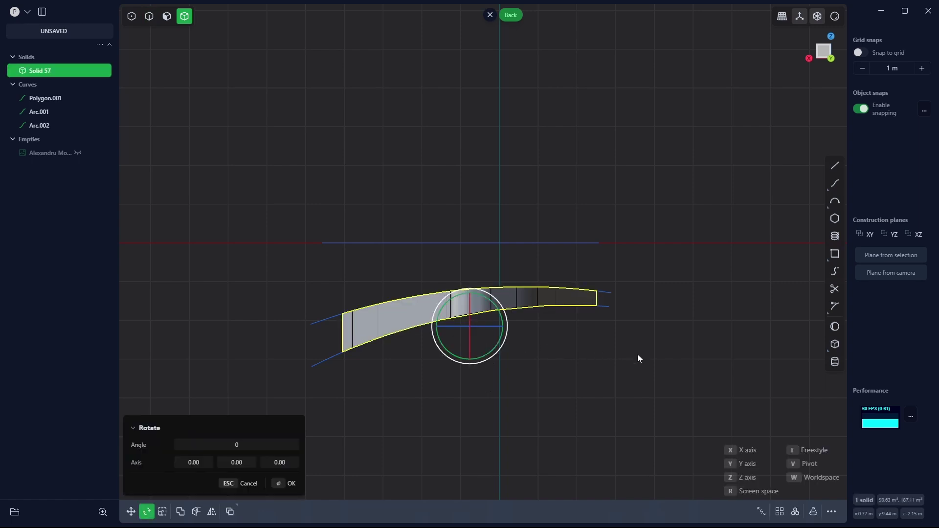
pyautogui.click(497, 347)
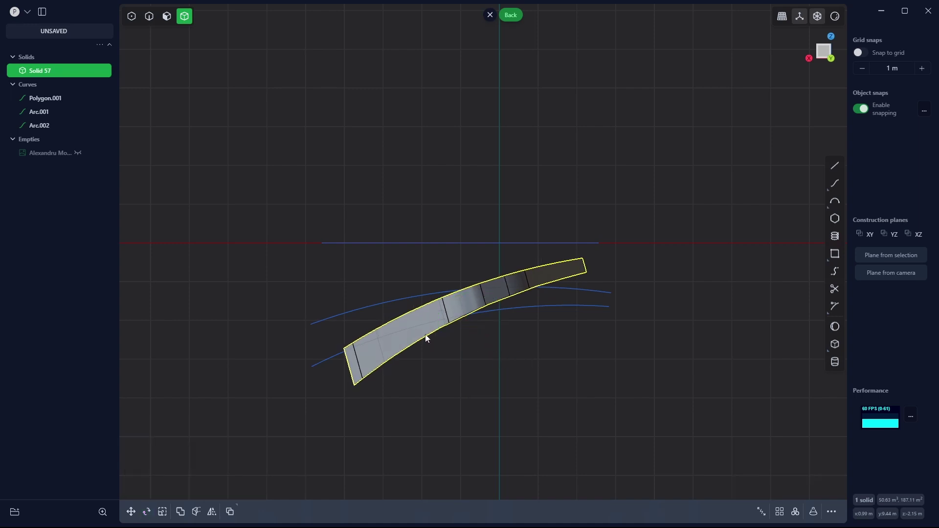
# Hide the polygon curve and both arc curves
pyautogui.click(30, 99)
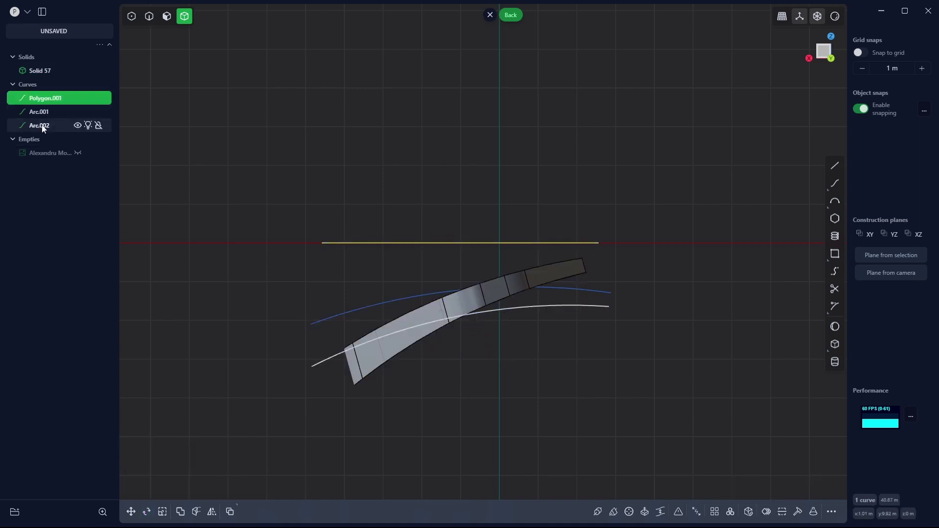
pyautogui.keyDown('shift'); pyautogui.click(44, 127); pyautogui.keyUp('shift')
pyautogui.click(77, 126)
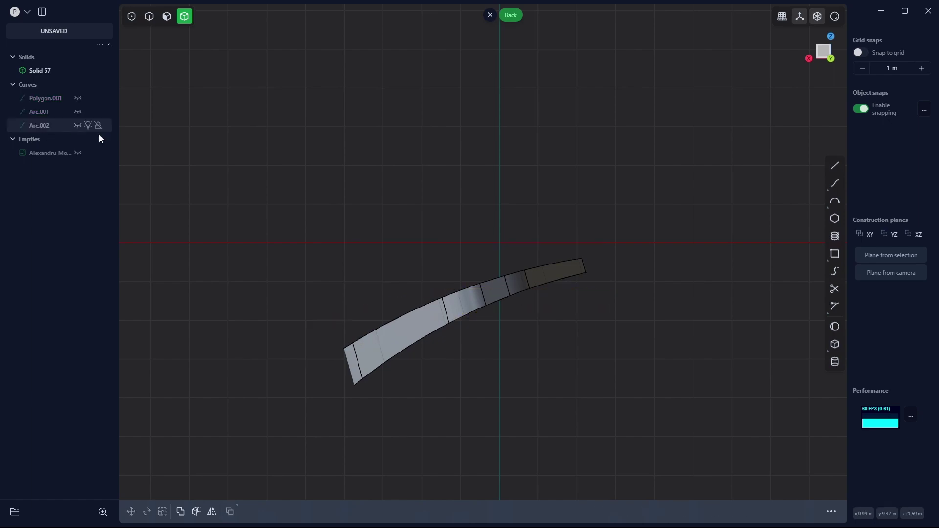
# Create a hub cylinder centred on the origin in the top view, with a radius of about 2.17 m, extended upward
pyautogui.press('7')
pyautogui.scroll(-6, 325, 317)
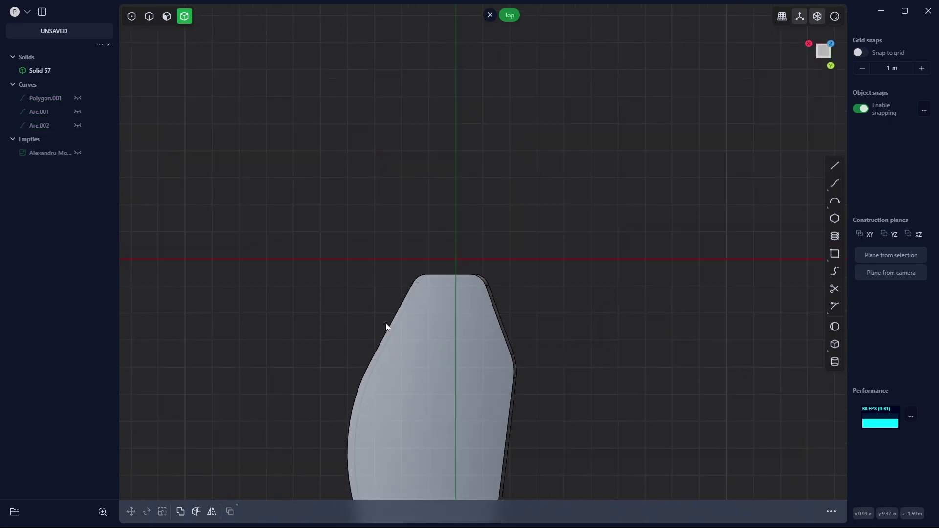
pyautogui.scroll(4, 434, 284)
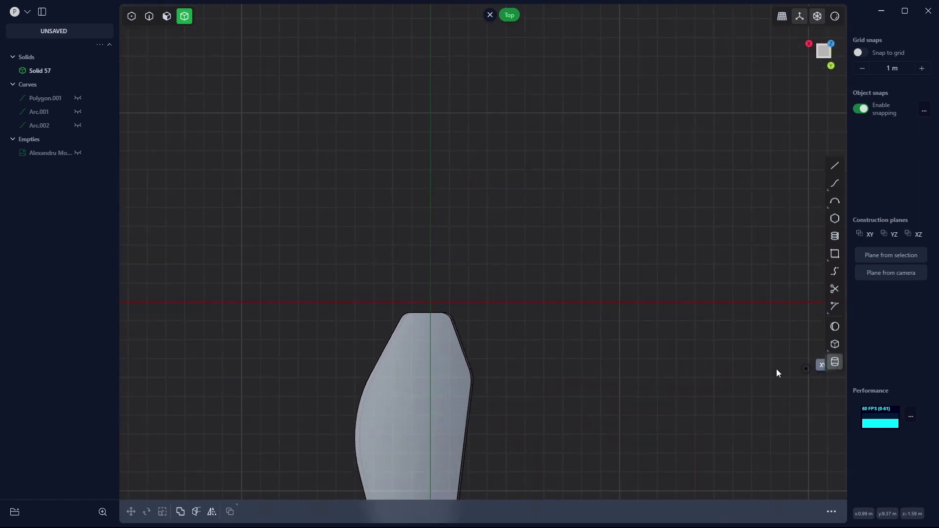
pyautogui.click(431, 301)
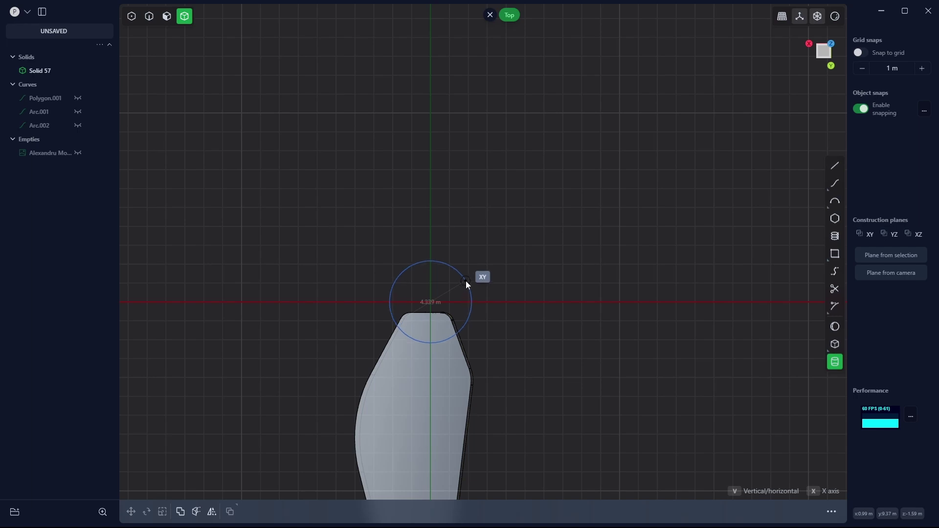
pyautogui.click(465, 281)
pyautogui.moveTo(491, 316); pyautogui.dragTo(560, 269, button='middle')
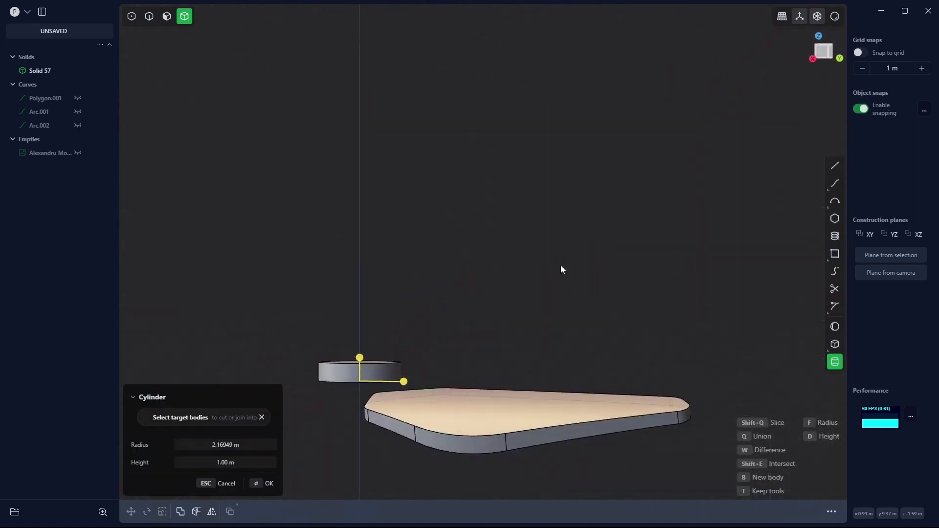
pyautogui.click(367, 318)
# Move the hub cylinder down about 3.1 m along Z to meet the blade root, and offset its top face upward
pyautogui.press('g')
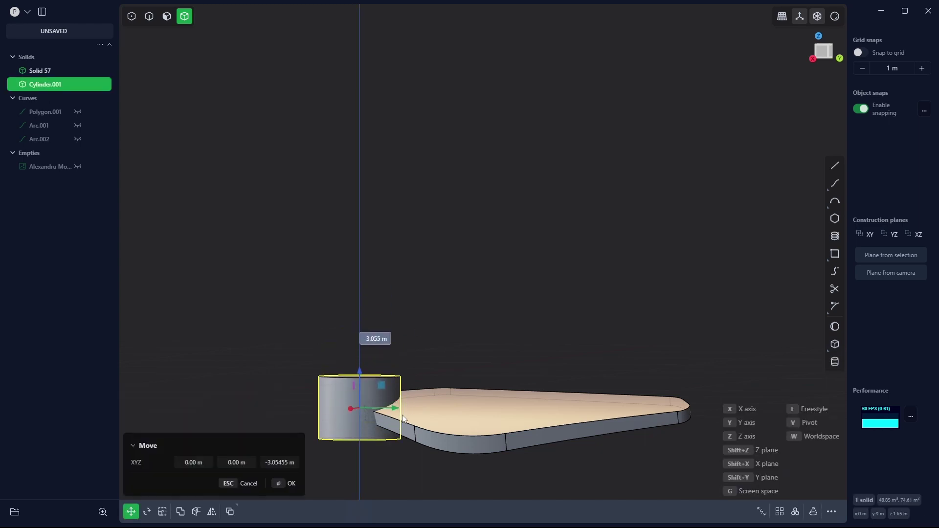
pyautogui.rightClick(406, 352)
pyautogui.moveTo(406, 351); pyautogui.dragTo(403, 349, button='middle')
pyautogui.press('3')
pyautogui.click(379, 373)
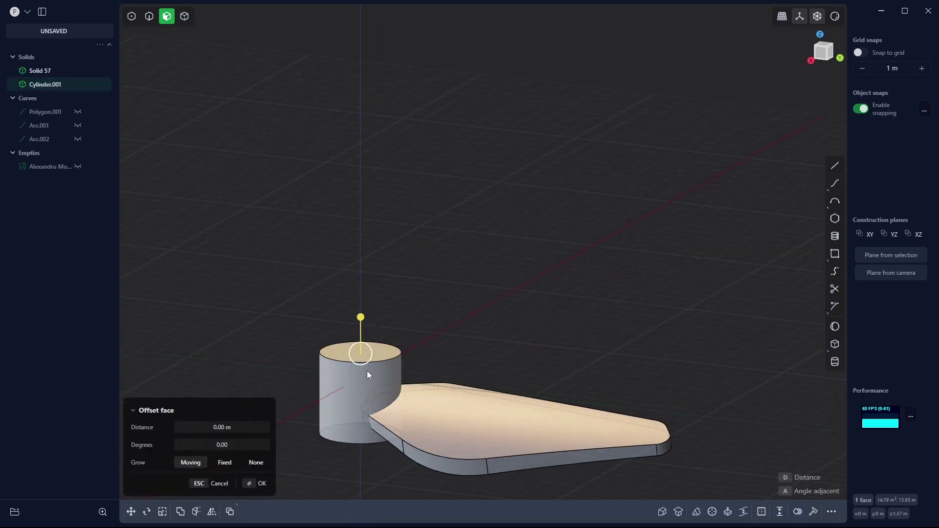
# Chamfer the hub cylinder's top rim into a cone with a small flat tip
pyautogui.press('2')
pyautogui.click(380, 362)
pyautogui.press('f')
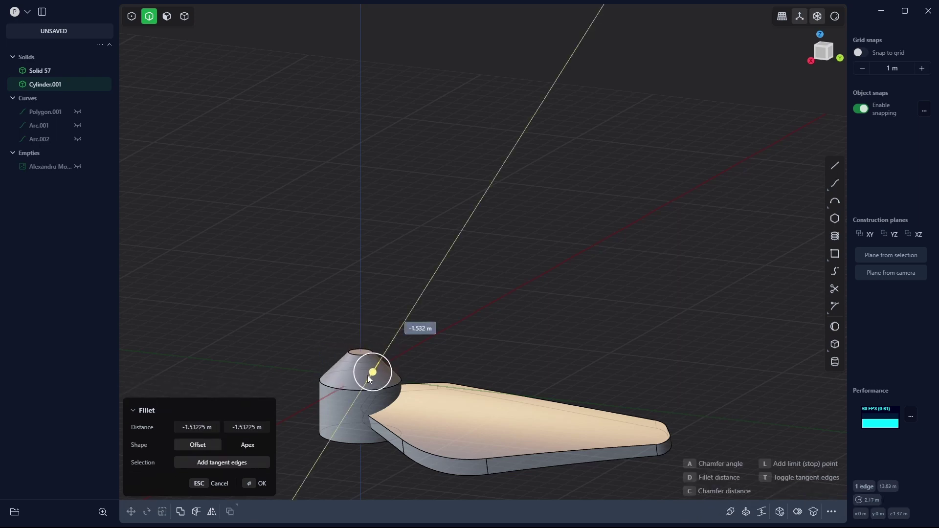
pyautogui.click(417, 357)
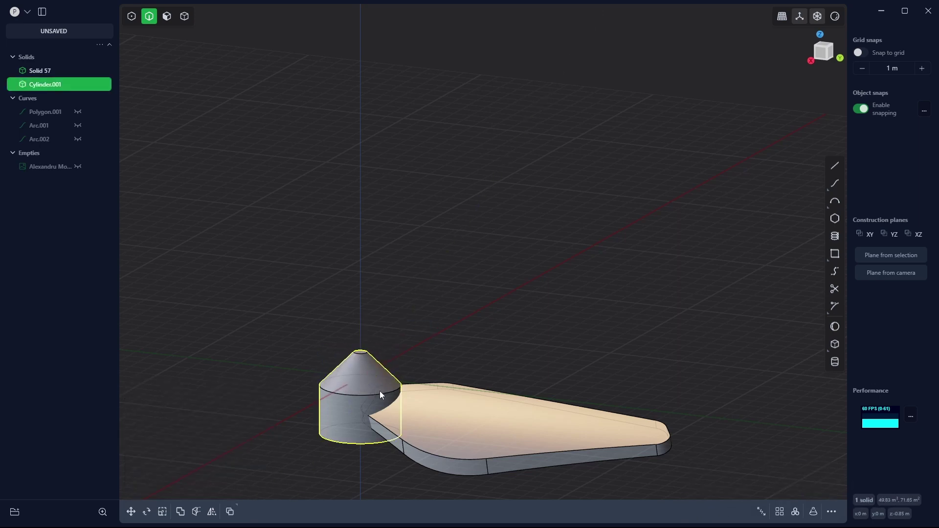
# Fillet the edge between the hub's cone and its cylindrical wall to form a smooth rounded nose
pyautogui.click(380, 392)
pyautogui.press('f')
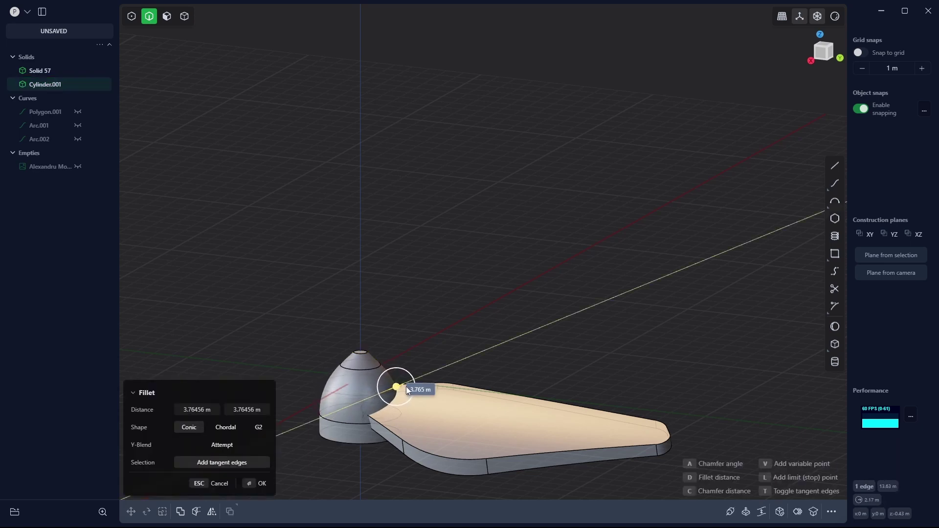
pyautogui.click(400, 386)
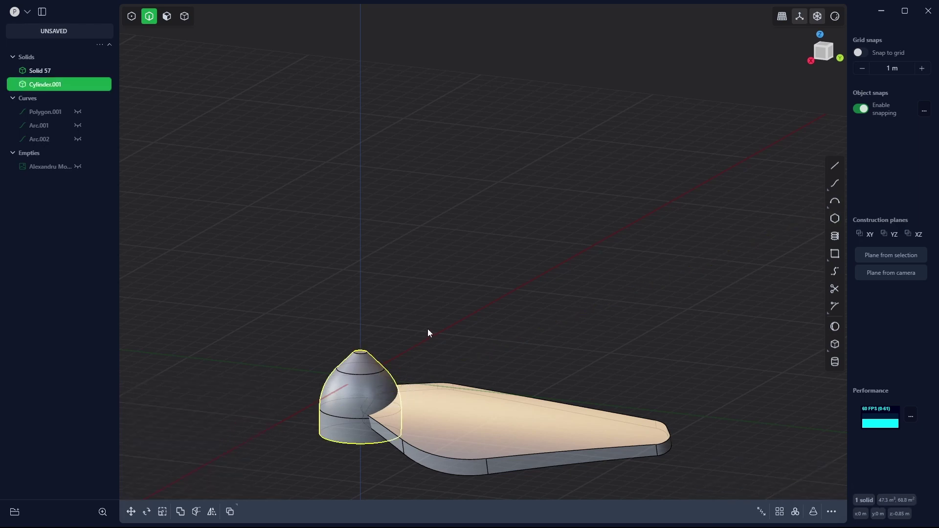
# Move the blade outward from the hub about 0.83 m along Y and about -0.2 m along X, keeping its root inside the hub
pyautogui.moveTo(428, 329); pyautogui.dragTo(424, 427, button='middle')
pyautogui.keyDown('shift'); pyautogui.moveTo(485, 322); pyautogui.dragTo(439, 459, button='middle'); pyautogui.keyUp('shift')
pyautogui.click(408, 356)
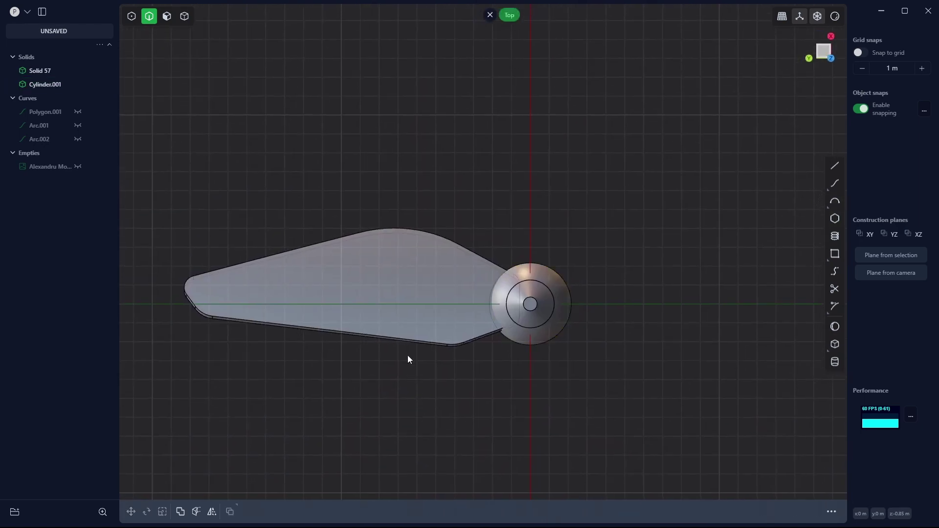
pyautogui.press('4')
pyautogui.click(424, 313)
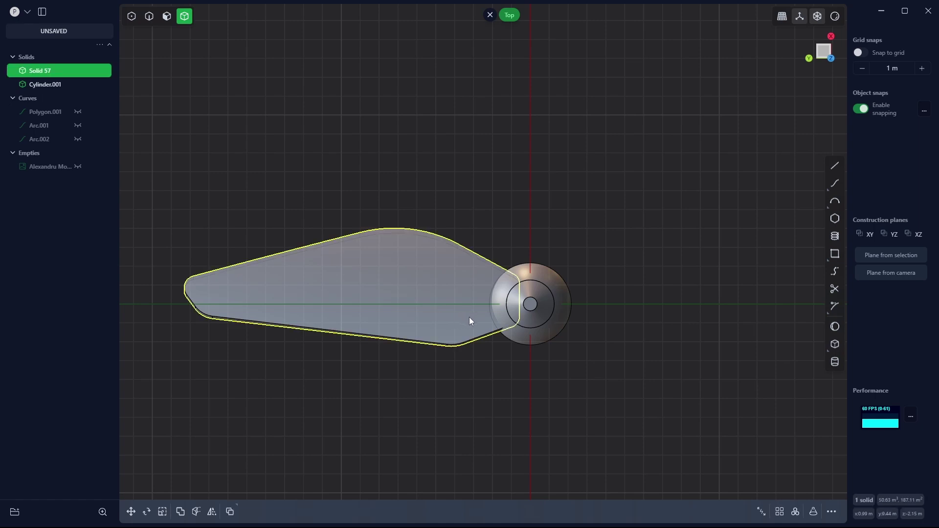
pyautogui.press('g')
pyautogui.moveTo(319, 284); pyautogui.dragTo(300, 285)
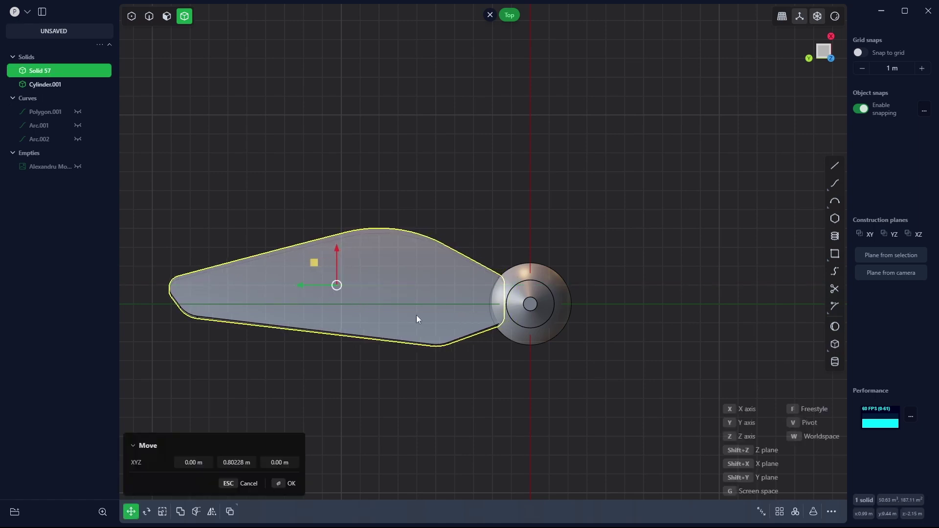
pyautogui.press('g')
pyautogui.click(450, 333)
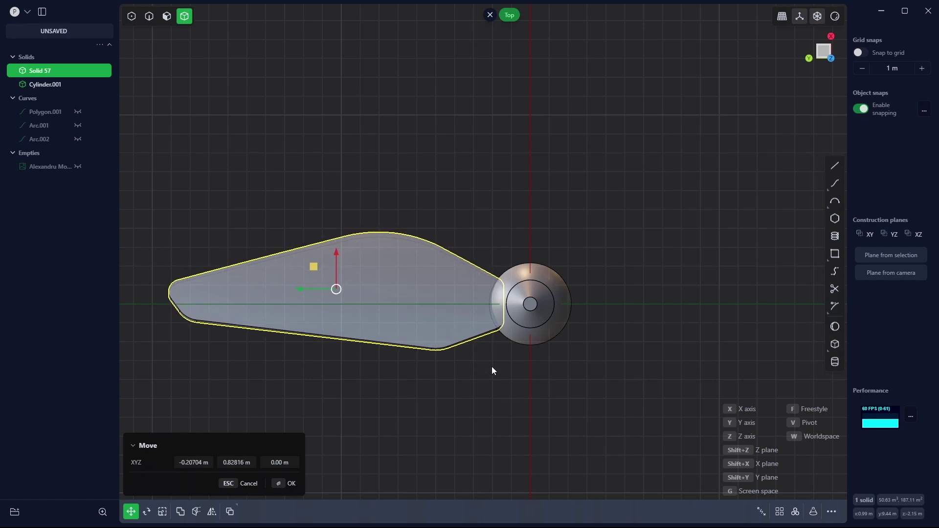
pyautogui.rightClick(492, 372)
pyautogui.moveTo(519, 402); pyautogui.dragTo(488, 401, button='middle')
pyautogui.moveTo(488, 404)
pyautogui.mouseDown(button='right')
pyautogui.moveTo(536, 361)
pyautogui.moveTo(523, 418)
pyautogui.moveTo(478, 391)
pyautogui.mouseUp(button='right')
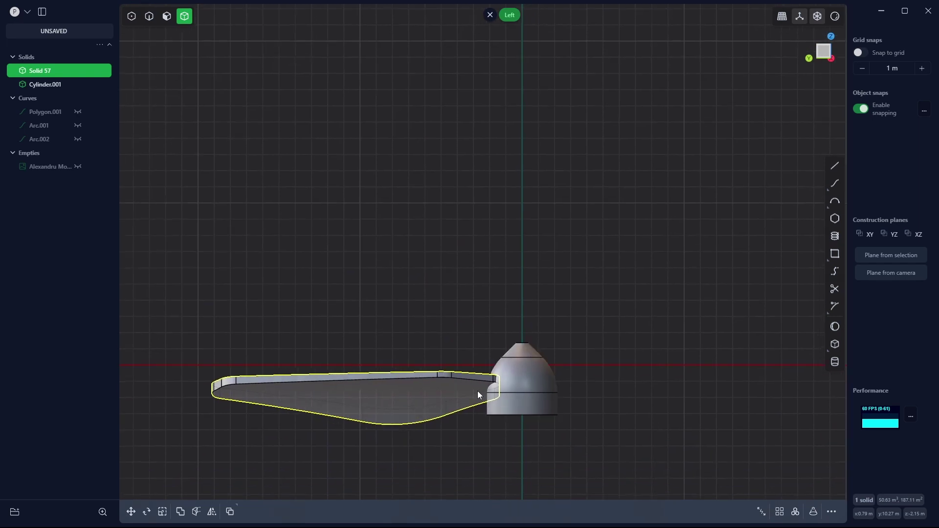
# Move the blade down about 0.42 m along Z relative to the hub
pyautogui.press('g')
pyautogui.moveTo(354, 368); pyautogui.dragTo(356, 372)
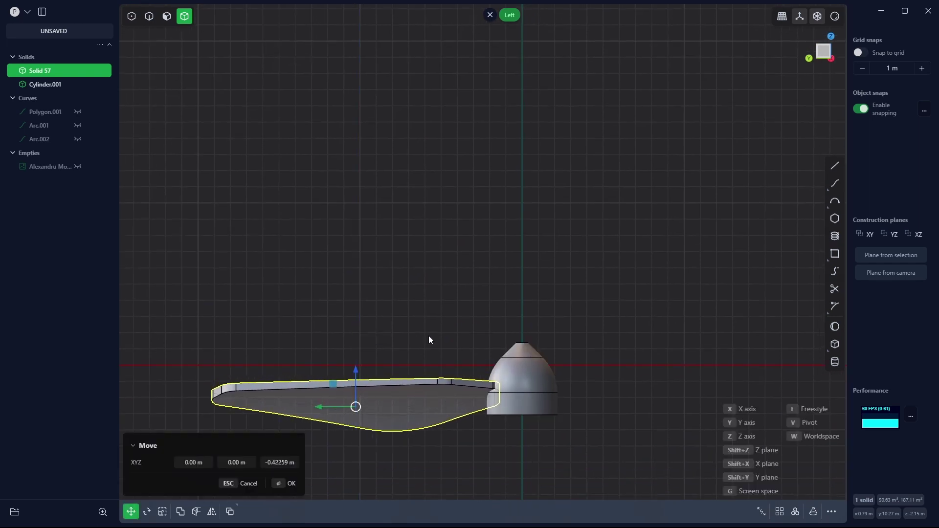
pyautogui.press('Return')
# Duplicate the blade in a radial array of 3 over 360 degrees around the hub's center
pyautogui.press('KP_7')
pyautogui.scroll(-1, 583, 380)
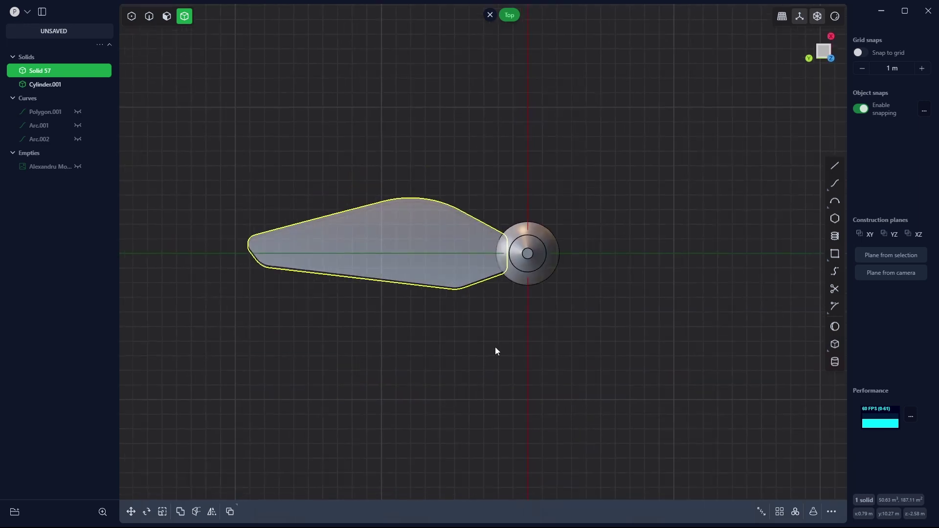
pyautogui.click(796, 512)
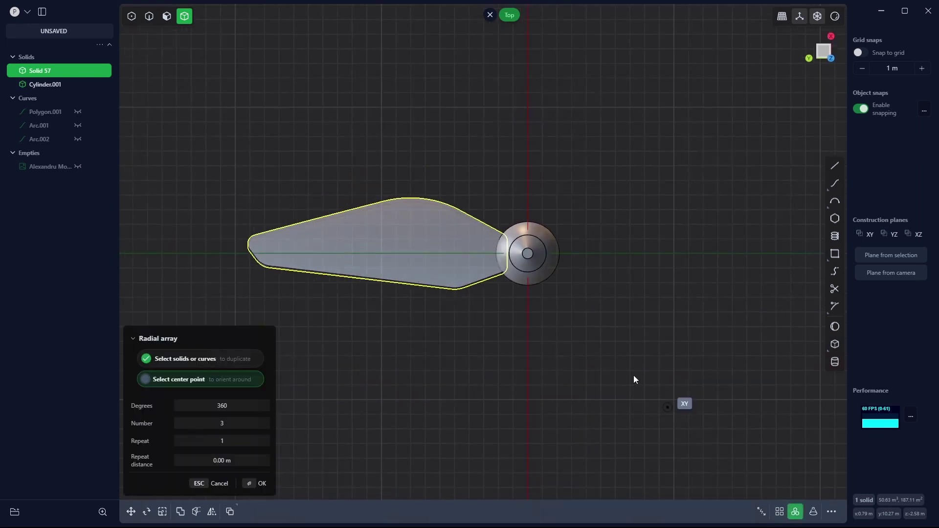
pyautogui.click(528, 254)
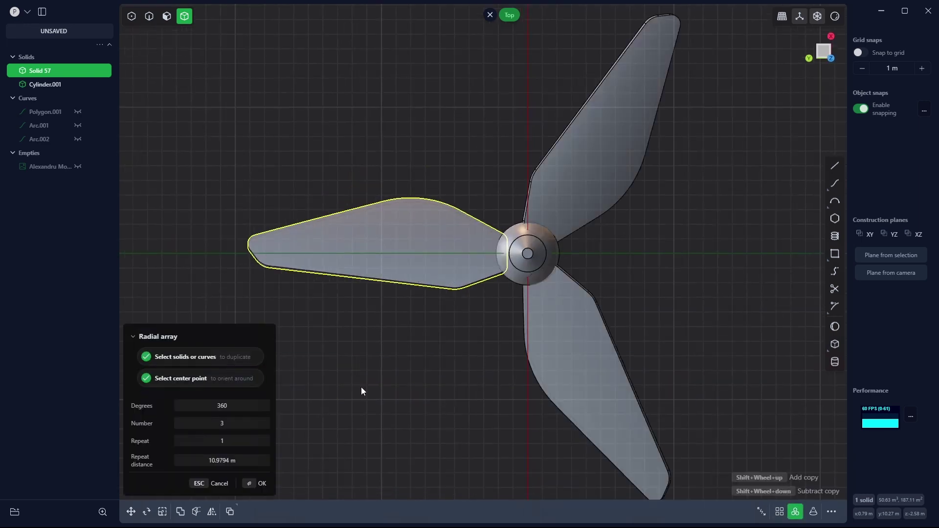
pyautogui.click(249, 484)
pyautogui.moveTo(394, 405); pyautogui.dragTo(494, 366, button='middle')
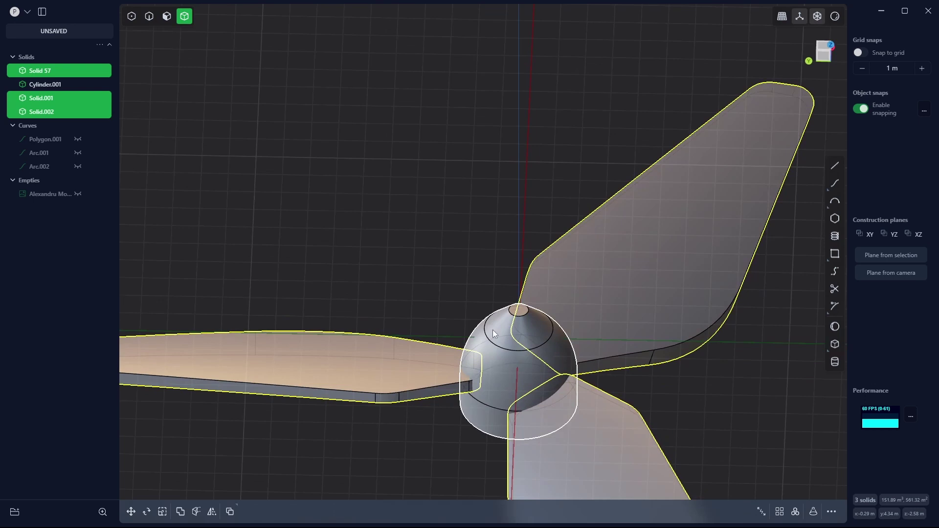
# Select the three blades and the hub and unite them into one solid with a Boolean union
pyautogui.click(543, 204)
pyautogui.moveTo(713, 461); pyautogui.dragTo(382, 252)
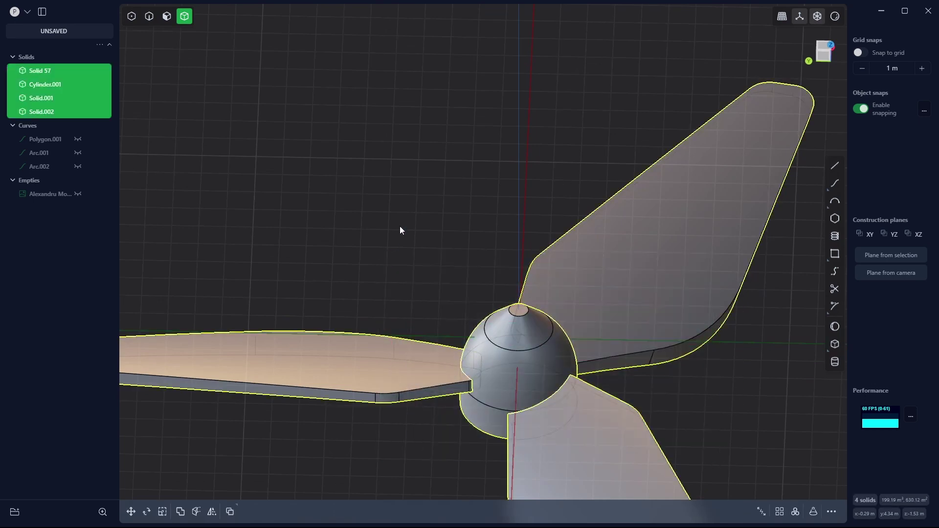
pyautogui.press('q')
pyautogui.press('q')
pyautogui.rightClick(400, 226)
pyautogui.moveTo(453, 326); pyautogui.dragTo(425, 383, button='middle')
pyautogui.scroll(1, 451, 402)
# Undo the union and remove the two arrayed blade copies, keeping the original blade and the hub
pyautogui.press('2')
pyautogui.hotkey('ctrl', 'z')
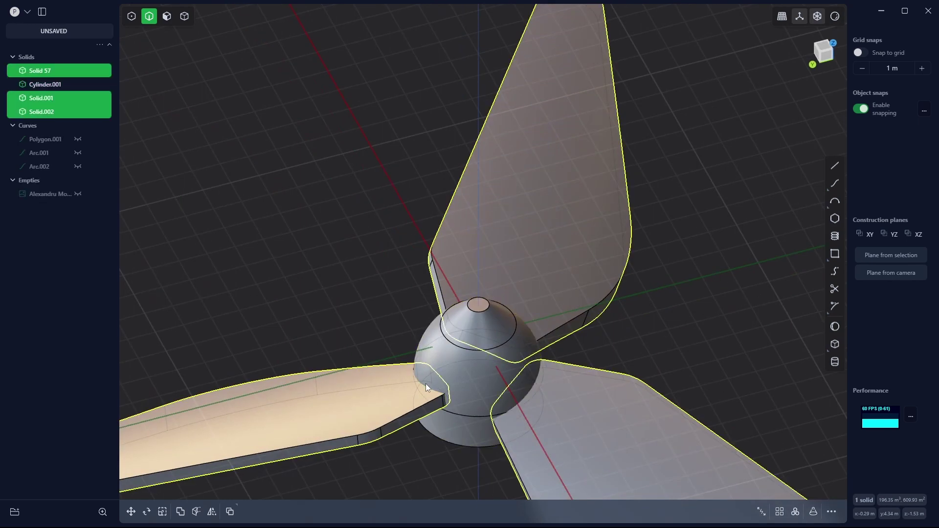
pyautogui.press('Delete')
pyautogui.moveTo(457, 465); pyautogui.dragTo(380, 319, button='middle')
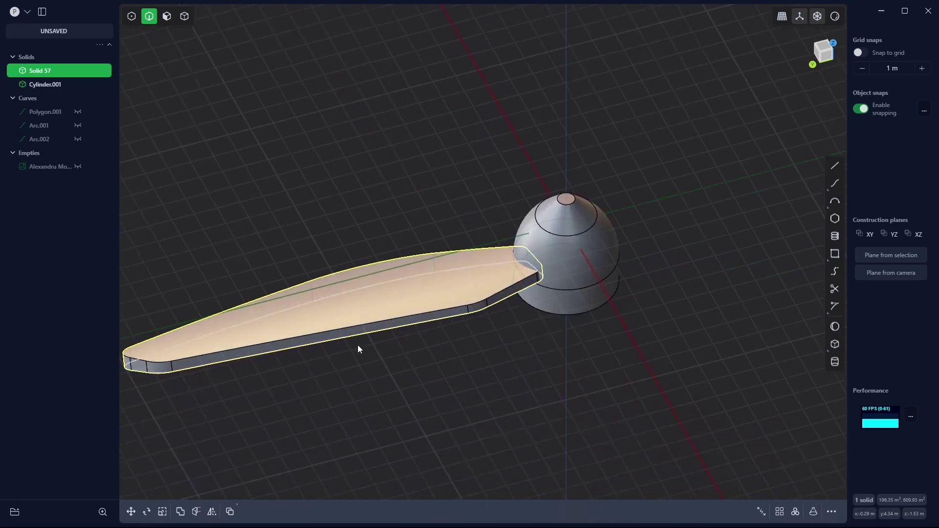
# Fillet the upper and lower outline edges all around the blade by about 0.18 m
pyautogui.doubleClick(333, 329)
pyautogui.press('f')
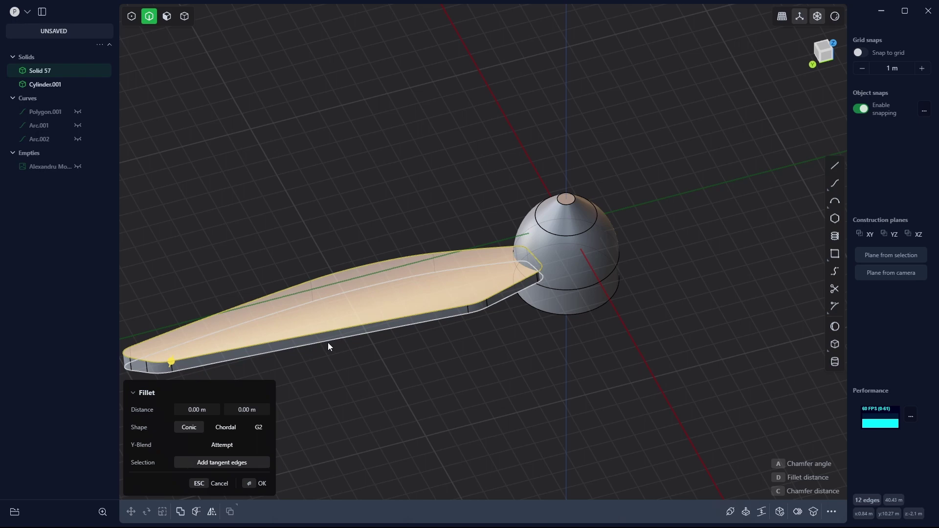
pyautogui.keyDown('shift'); pyautogui.doubleClick(327, 343); pyautogui.keyUp('shift')
pyautogui.scroll(2, 348, 377)
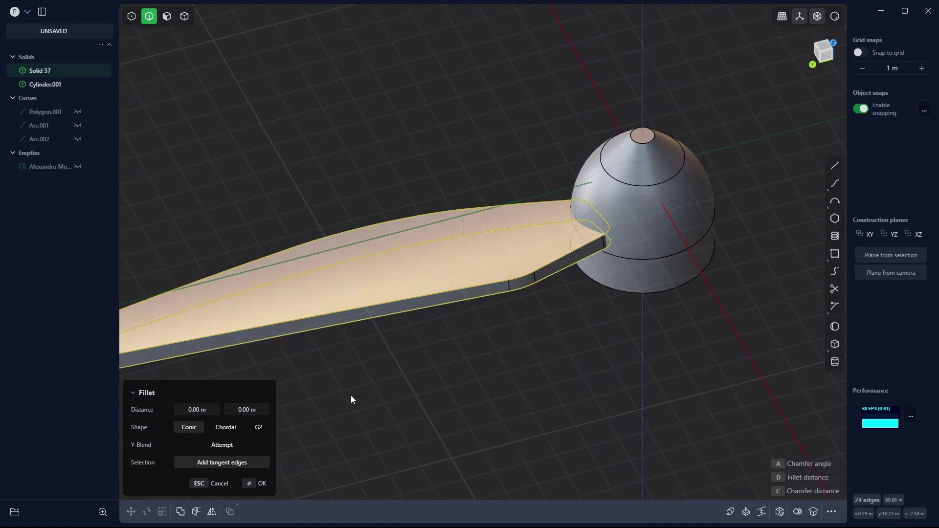
pyautogui.keyDown('shift'); pyautogui.moveTo(351, 395); pyautogui.dragTo(512, 345, button='middle'); pyautogui.keyUp('shift')
pyautogui.scroll(3, 372, 310)
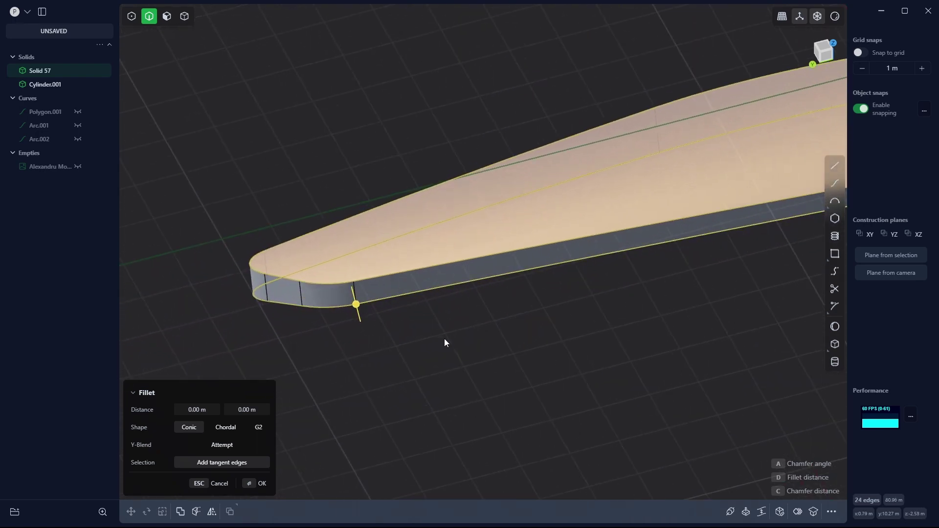
pyautogui.press('d')
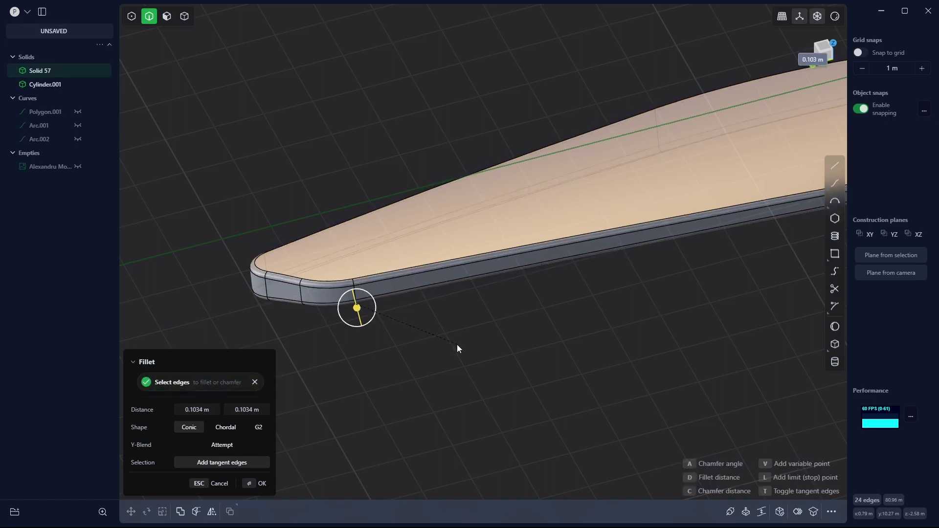
pyautogui.click(459, 349)
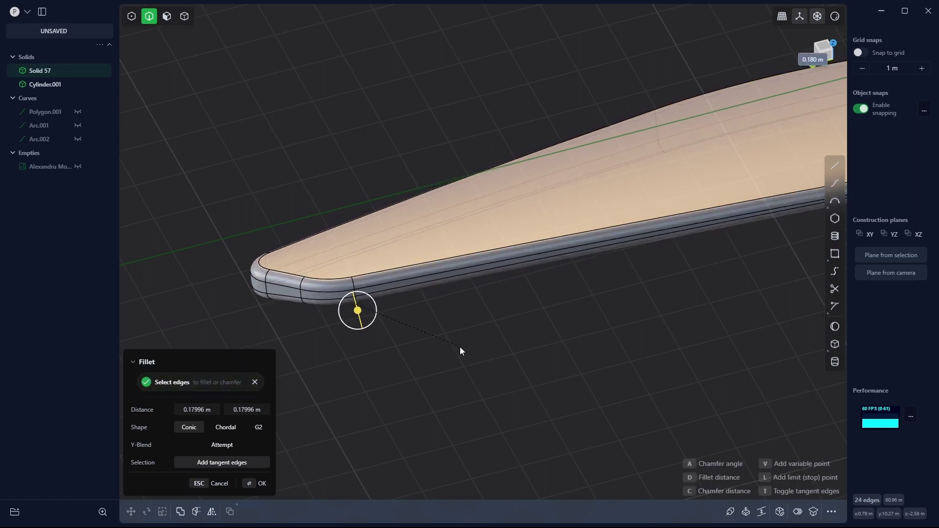
pyautogui.press('Return')
# Fillet the rim of the small flat tip on top of the hub by about 0.3 m
pyautogui.scroll(-4, 595, 333)
pyautogui.keyDown('shift'); pyautogui.moveTo(595, 332); pyautogui.dragTo(282, 402, button='middle'); pyautogui.keyUp('shift')
pyautogui.scroll(4, 572, 257)
pyautogui.moveTo(572, 257); pyautogui.dragTo(553, 289, button='middle')
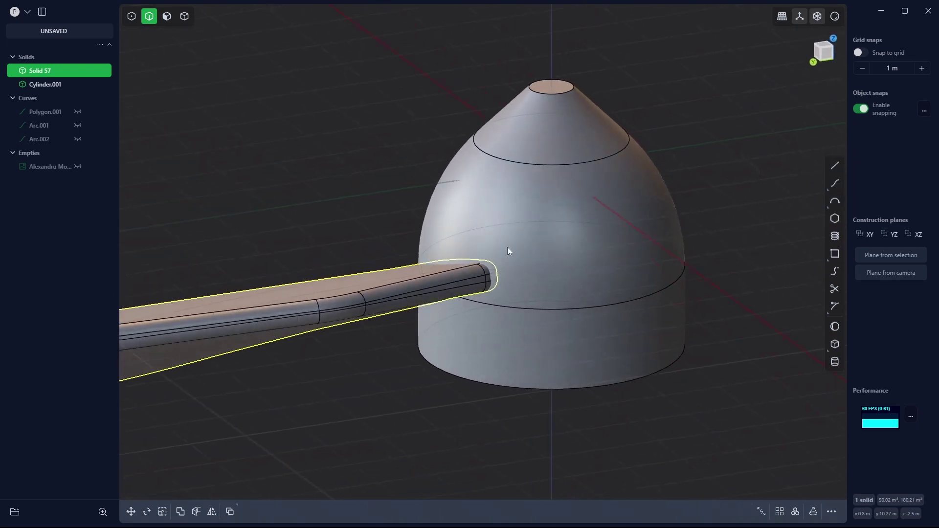
pyautogui.keyDown('shift'); pyautogui.moveTo(565, 244); pyautogui.dragTo(535, 283, button='middle'); pyautogui.keyUp('shift')
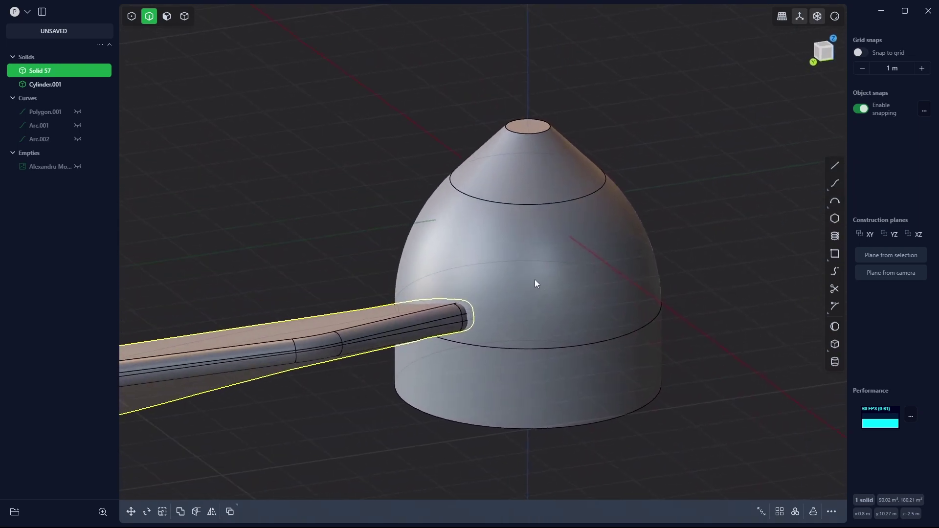
pyautogui.click(396, 145)
pyautogui.click(518, 133)
pyautogui.press('f')
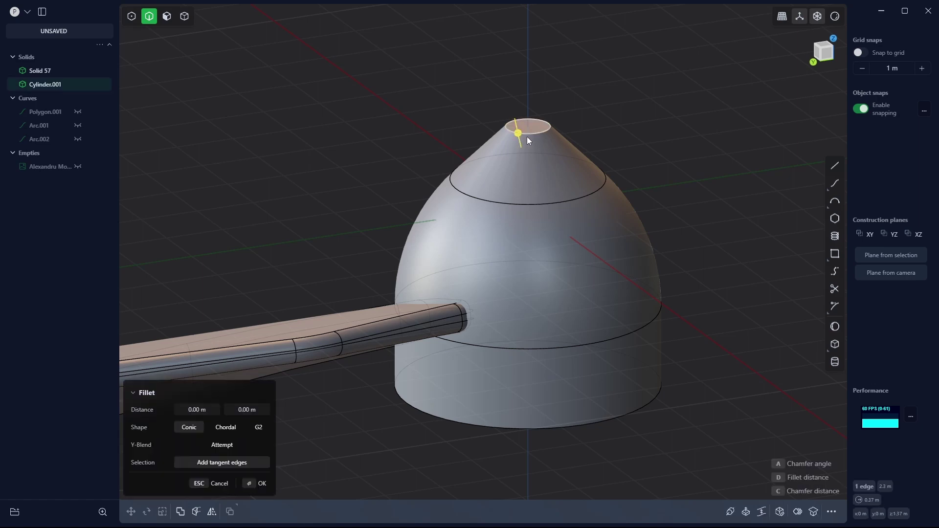
pyautogui.moveTo(518, 133); pyautogui.dragTo(509, 127)
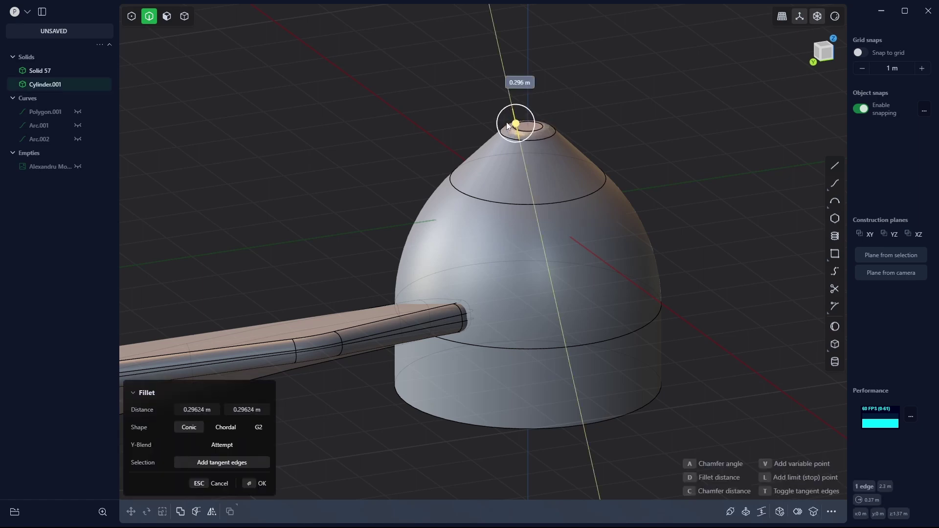
pyautogui.press('Return')
pyautogui.press('7')
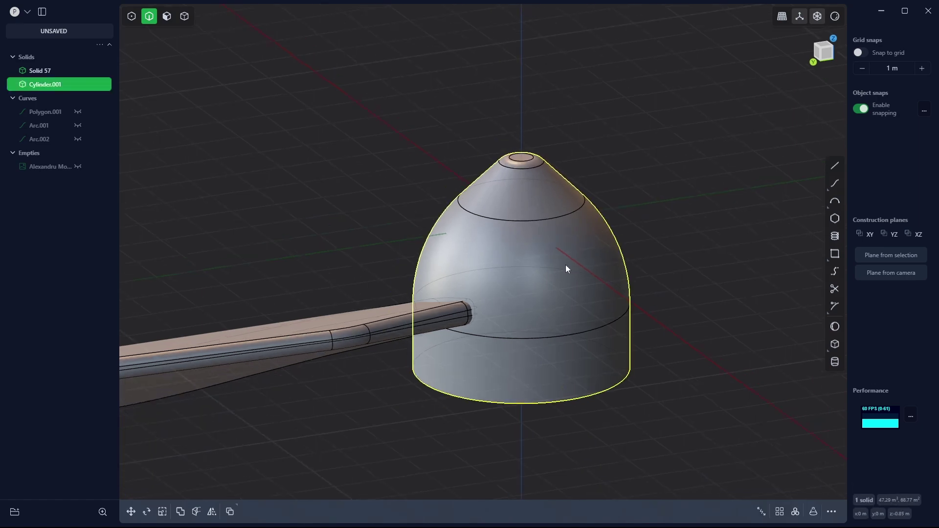
pyautogui.click(795, 512)
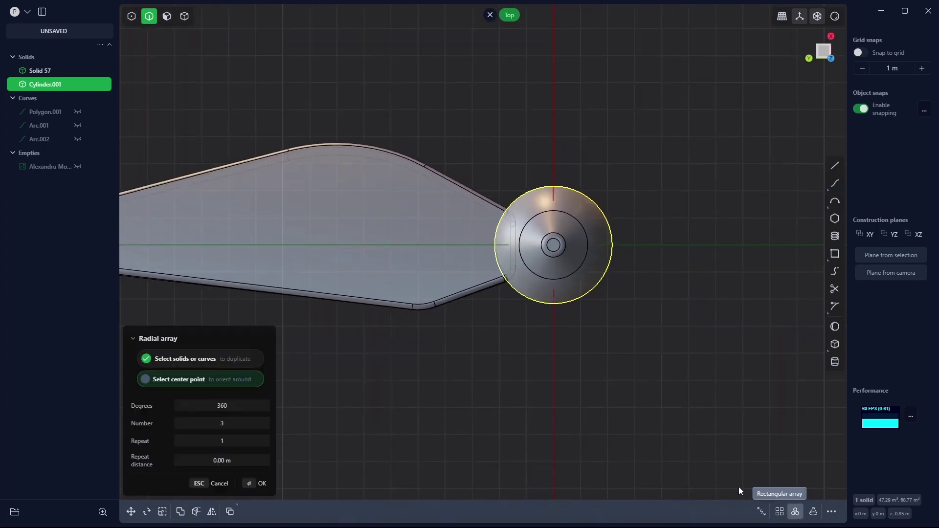
pyautogui.press('Escape')
pyautogui.press('Escape')
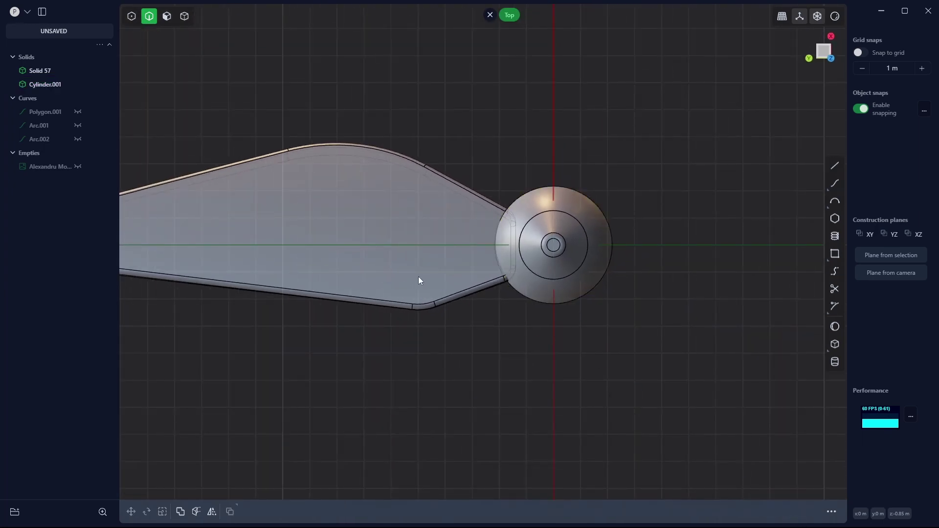
# Array the rounded blade radially around the hub's center, with 3 blades over 360 degrees
pyautogui.press('4')
pyautogui.click(400, 277)
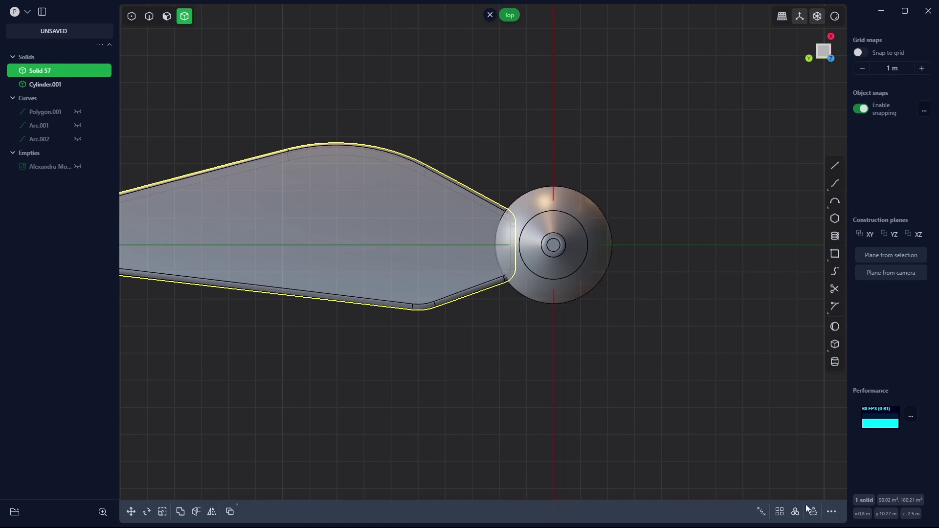
pyautogui.click(795, 512)
pyautogui.click(555, 246)
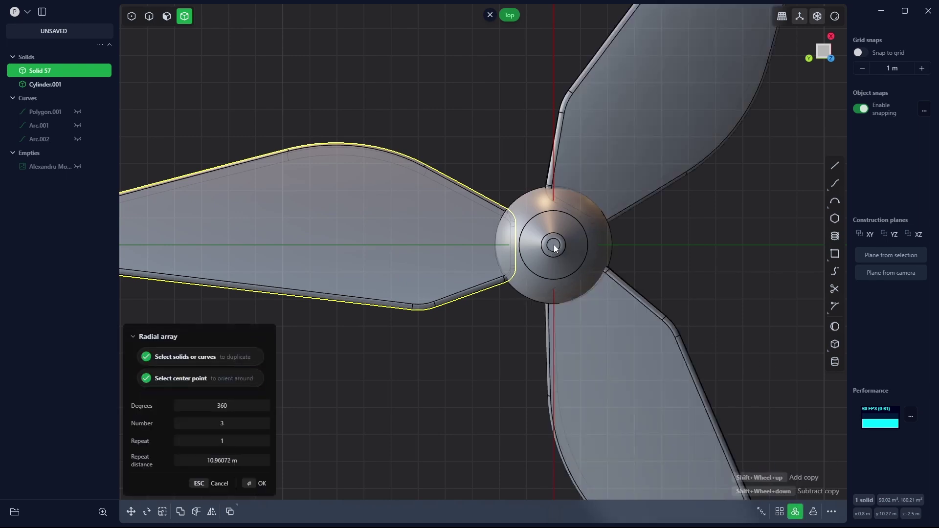
pyautogui.click(259, 483)
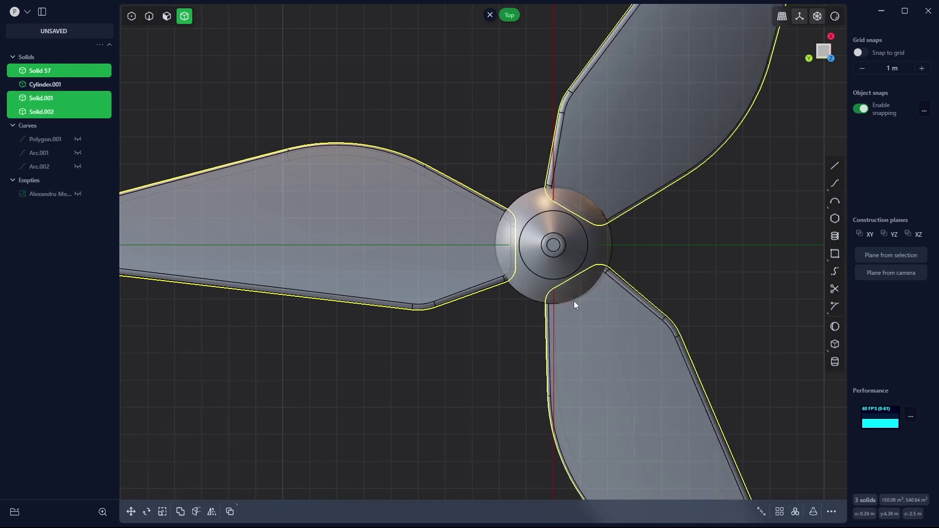
# Unite all three rounded blades and the hub into a single solid with a Boolean union
pyautogui.moveTo(719, 308); pyautogui.dragTo(455, 146)
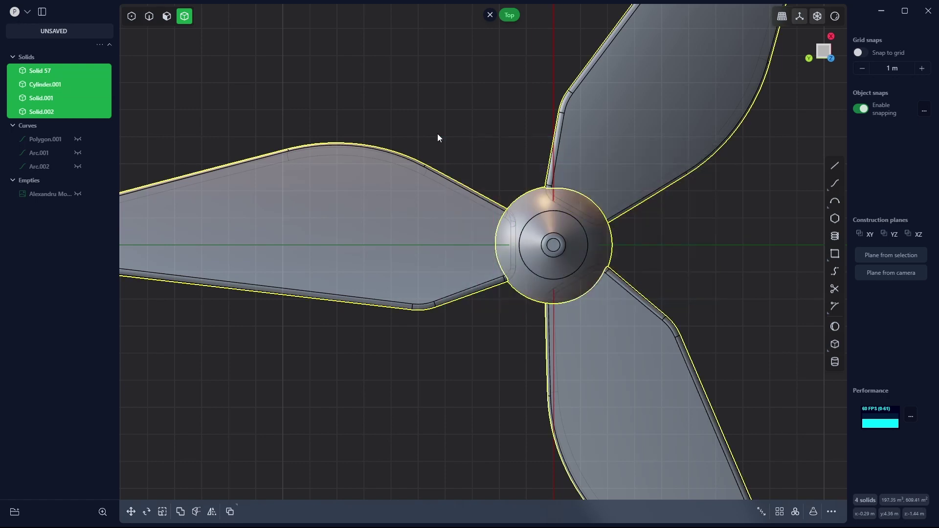
pyautogui.press('q')
pyautogui.press('q')
pyautogui.moveTo(470, 394); pyautogui.dragTo(518, 304, button='middle')
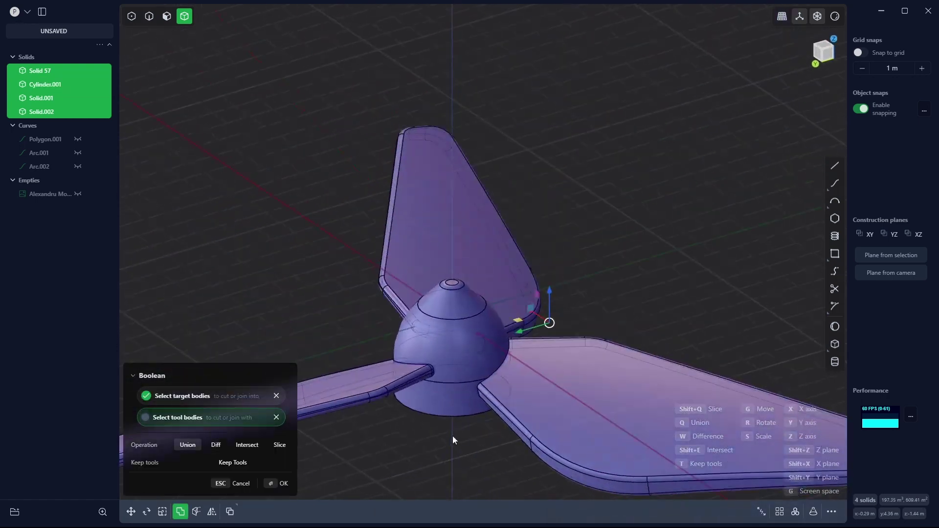
pyautogui.press('Return')
# Fillet the edges where all three blade roots meet the hub by about 0.37 m
pyautogui.moveTo(444, 378); pyautogui.dragTo(439, 344, button='middle')
pyautogui.press('2')
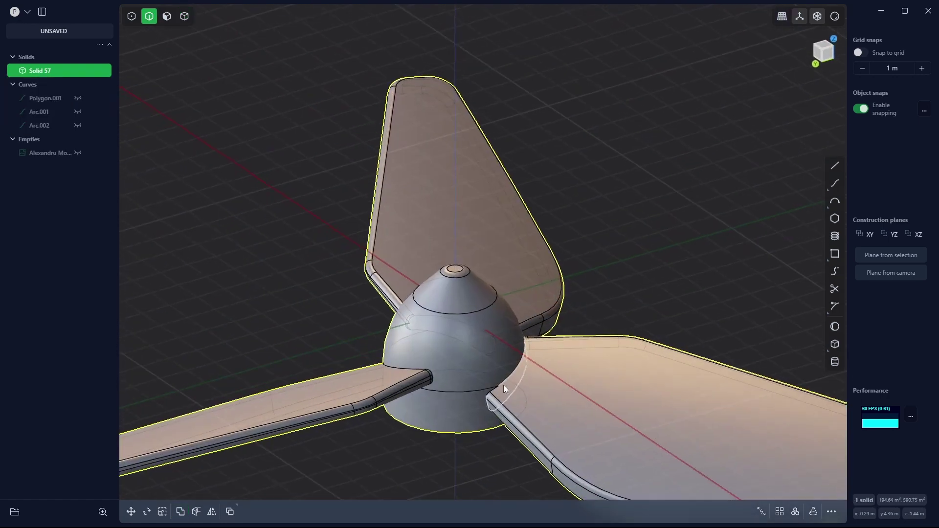
pyautogui.click(509, 377)
pyautogui.press('f')
pyautogui.moveTo(503, 377); pyautogui.dragTo(500, 328, button='middle')
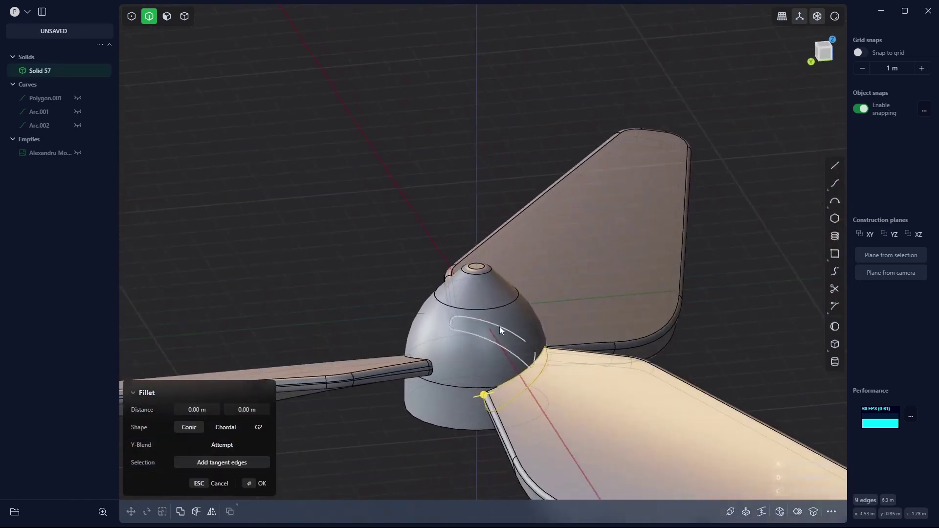
pyautogui.click(498, 327)
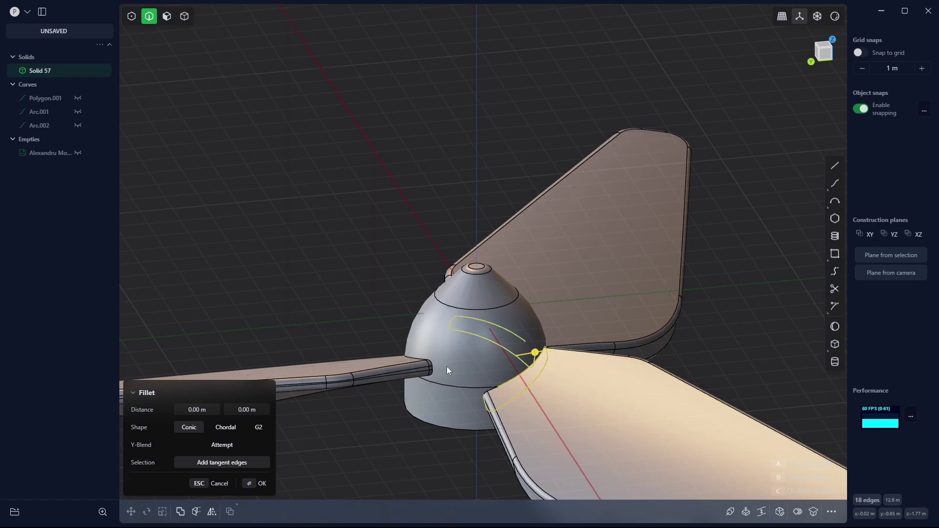
pyautogui.moveTo(340, 288); pyautogui.dragTo(589, 361, button='middle')
pyautogui.click(494, 333)
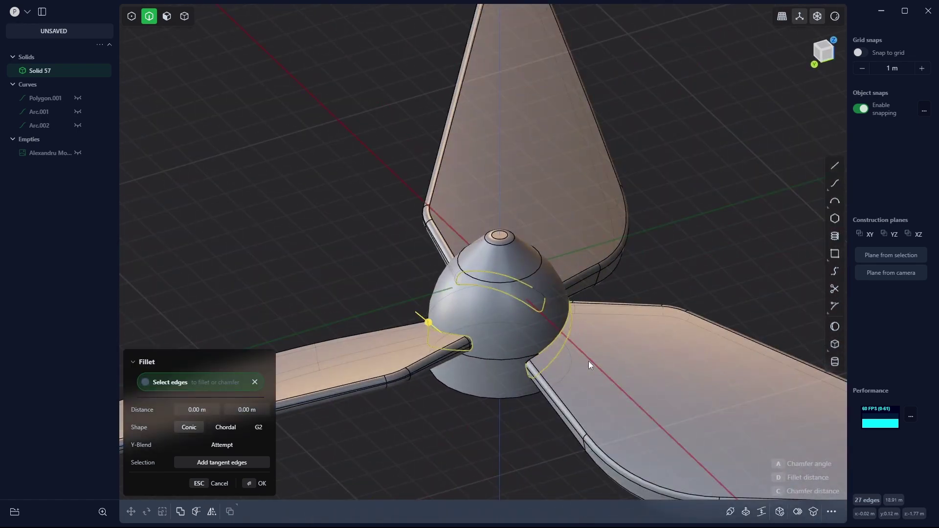
pyautogui.press('d')
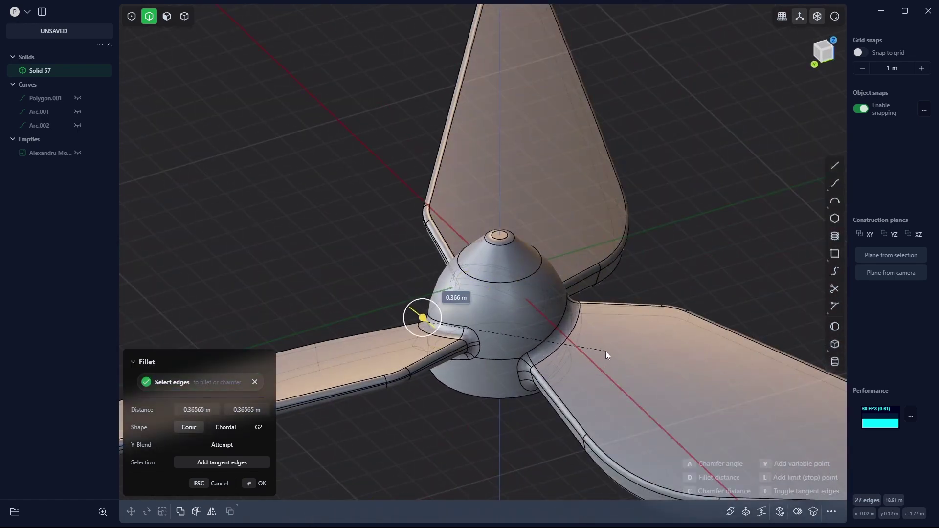
pyautogui.click(606, 350)
pyautogui.press('Return')
# Examine the whole propeller from the top and other angles to check the blades and root fillets
pyautogui.press('7')
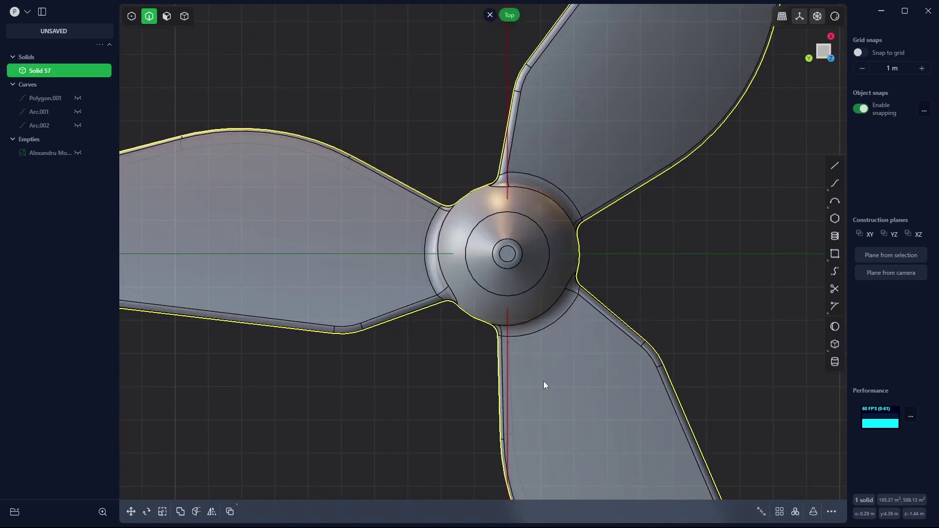
pyautogui.scroll(-3, 510, 332)
pyautogui.keyDown('shift'); pyautogui.moveTo(548, 383); pyautogui.dragTo(541, 296, button='middle'); pyautogui.keyUp('shift')
pyautogui.press('1')
pyautogui.press('7')
pyautogui.scroll(3, 507, 287)
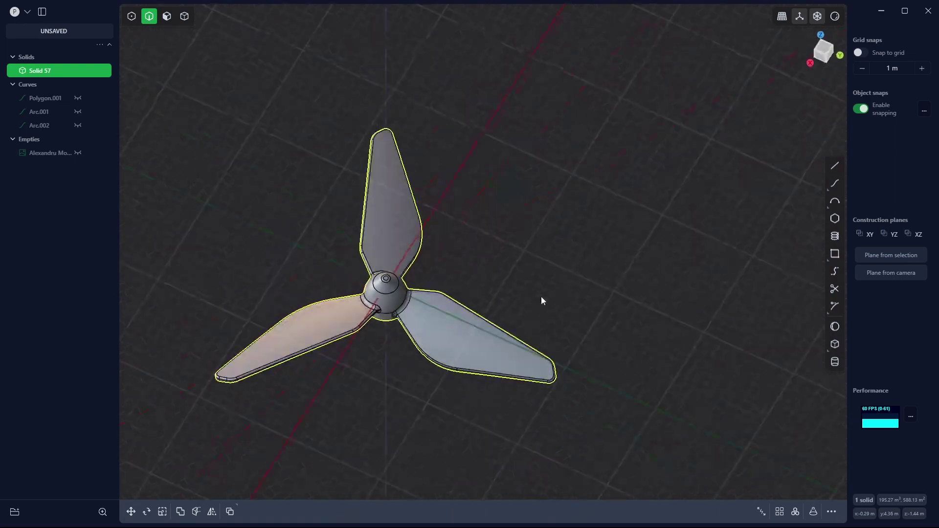
pyautogui.hotkey('ctrl', '3')
# Rotate the propeller about 102 degrees around the Z axis, with the pivot at the hub's center
pyautogui.press('7')
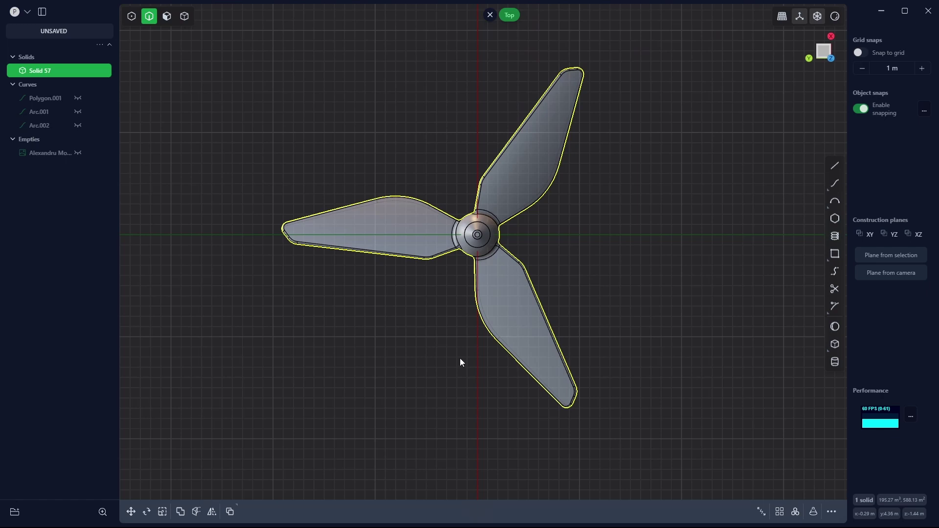
pyautogui.press('r')
pyautogui.scroll(4, 485, 265)
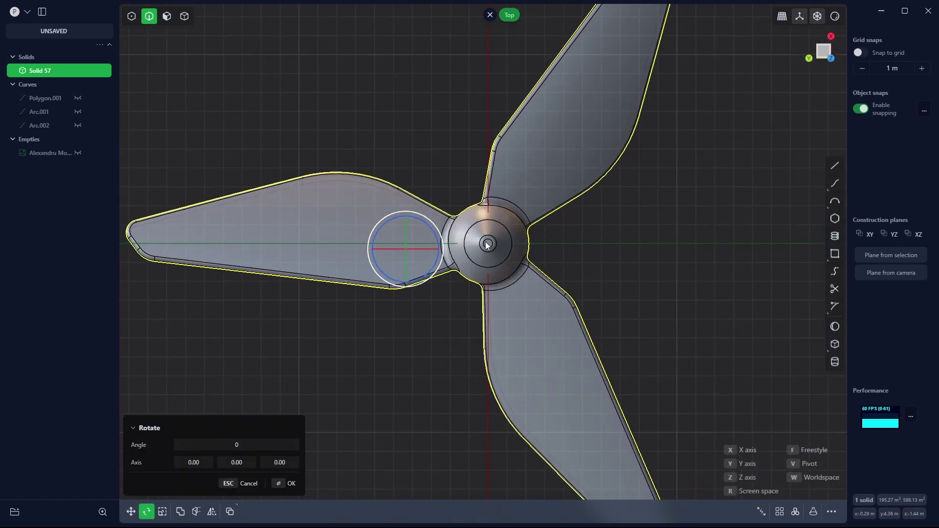
pyautogui.press('v')
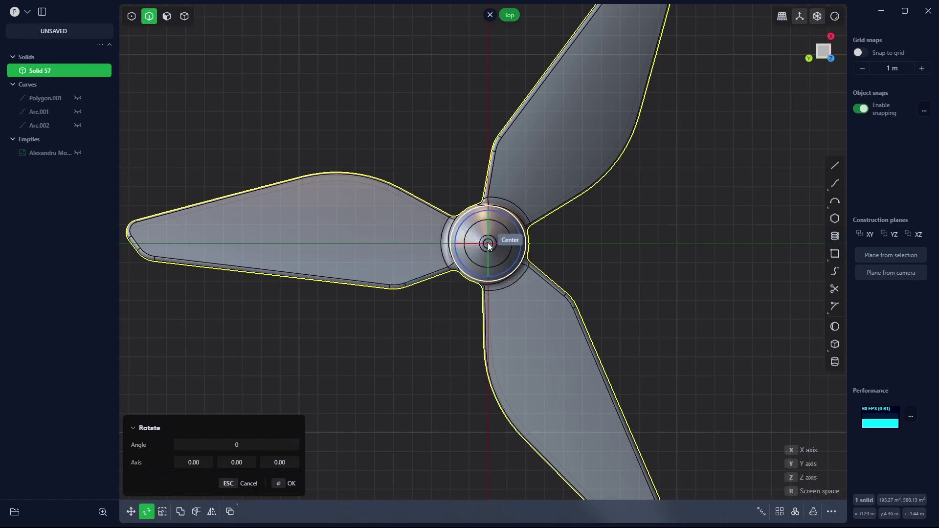
pyautogui.click(488, 244)
pyautogui.scroll(-8, 509, 272)
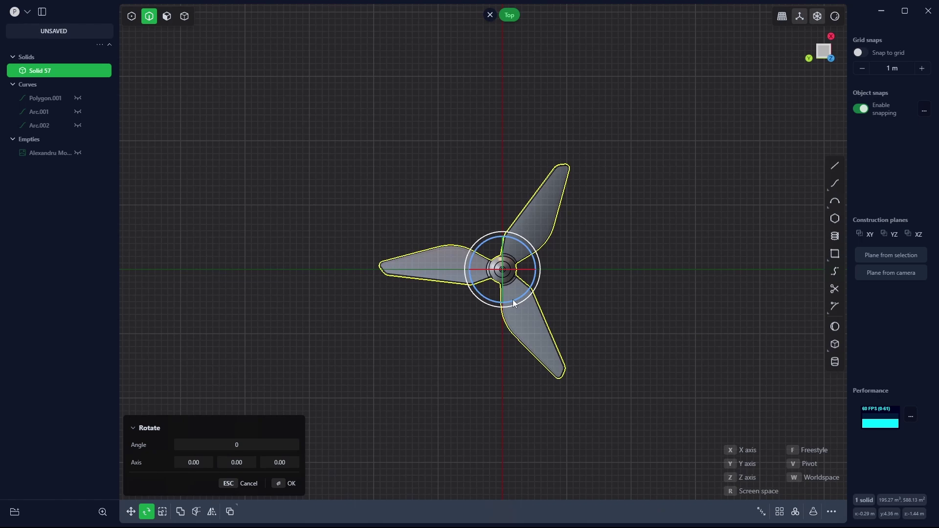
pyautogui.moveTo(511, 299); pyautogui.dragTo(485, 257)
pyautogui.moveTo(476, 389)
pyautogui.mouseDown(button='middle')
pyautogui.moveTo(510, 287)
pyautogui.moveTo(473, 361)
pyautogui.moveTo(478, 389)
pyautogui.mouseUp(button='middle')
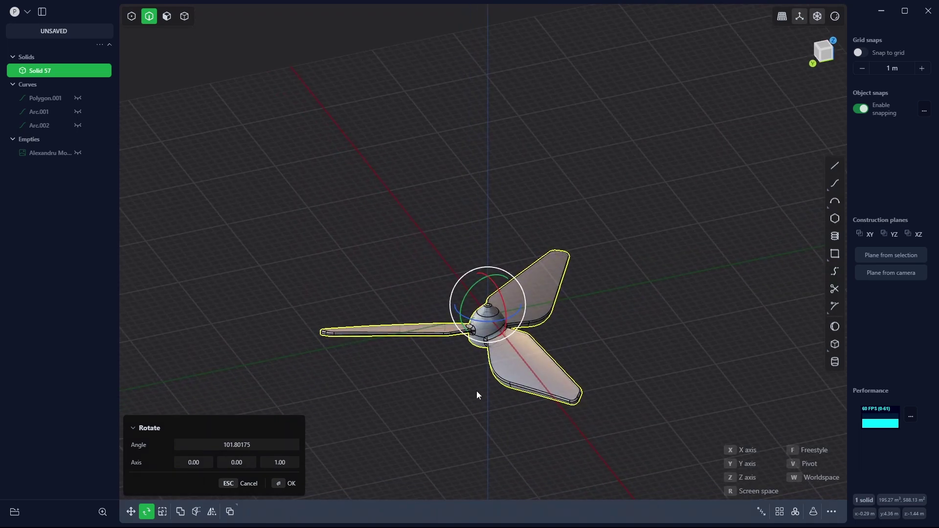